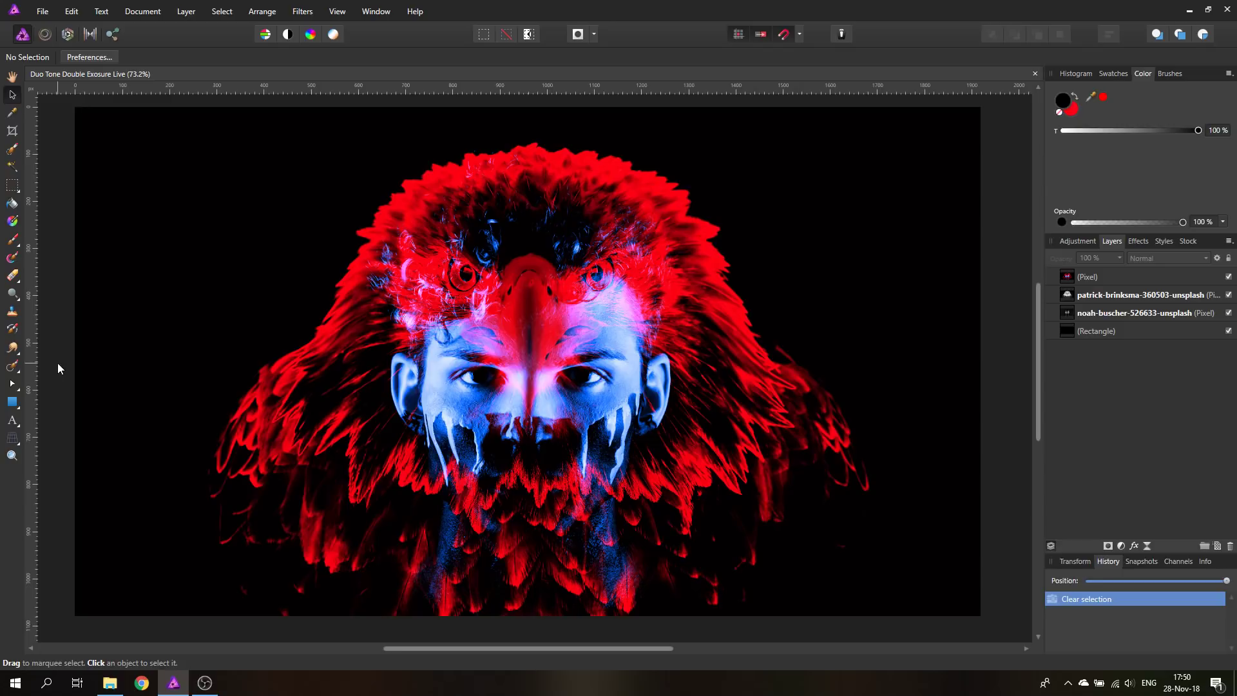
Hide the composite pixel layer, the eagle photo and the portrait photo, leaving only the black background rectangle showing.
left_click(1228, 277)
left_click(1228, 295)
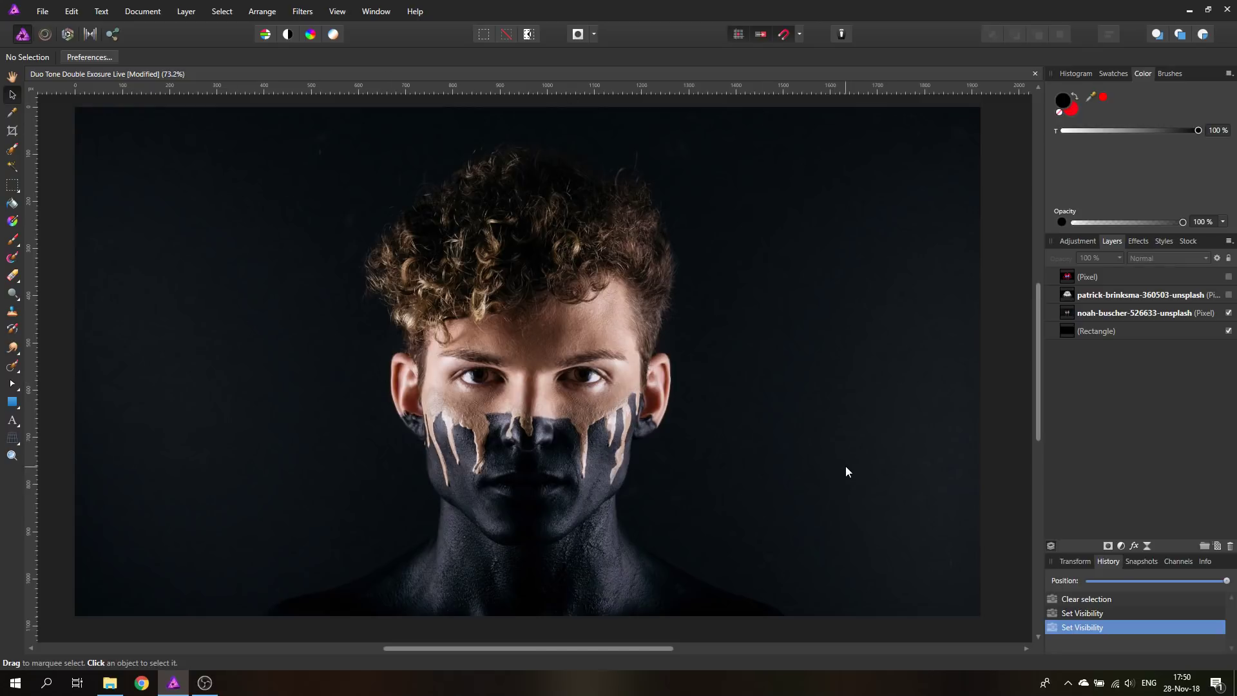
left_click(1229, 294)
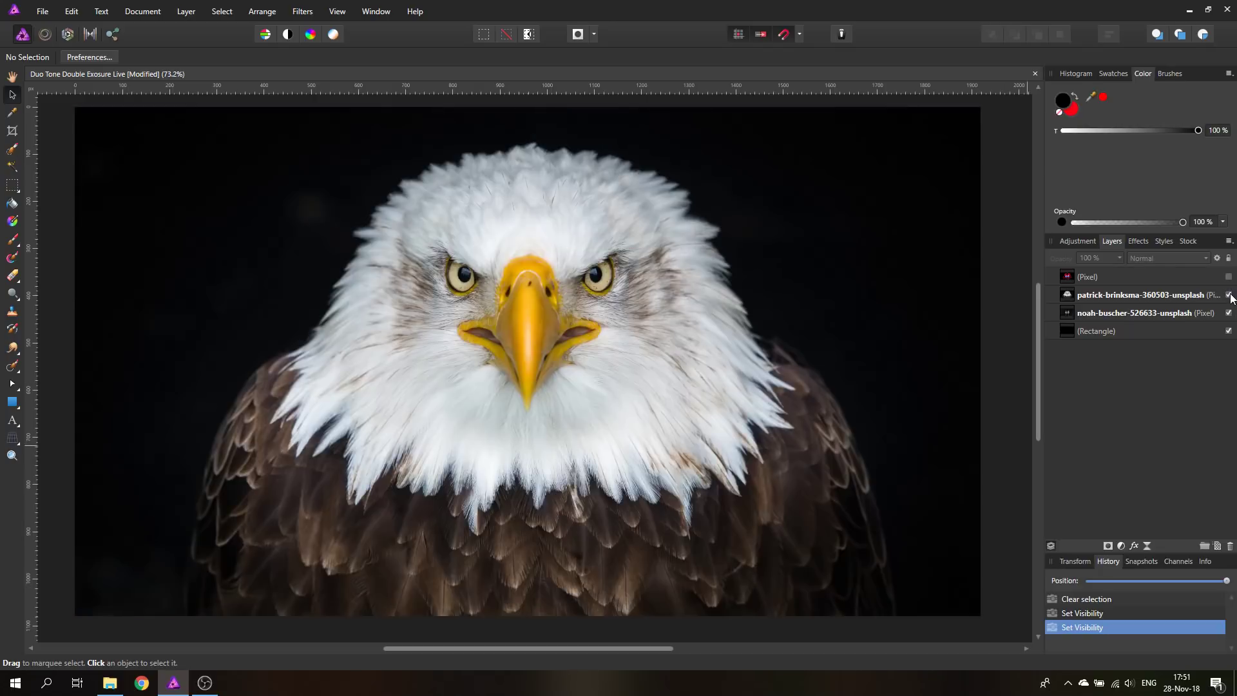
left_click(1228, 295)
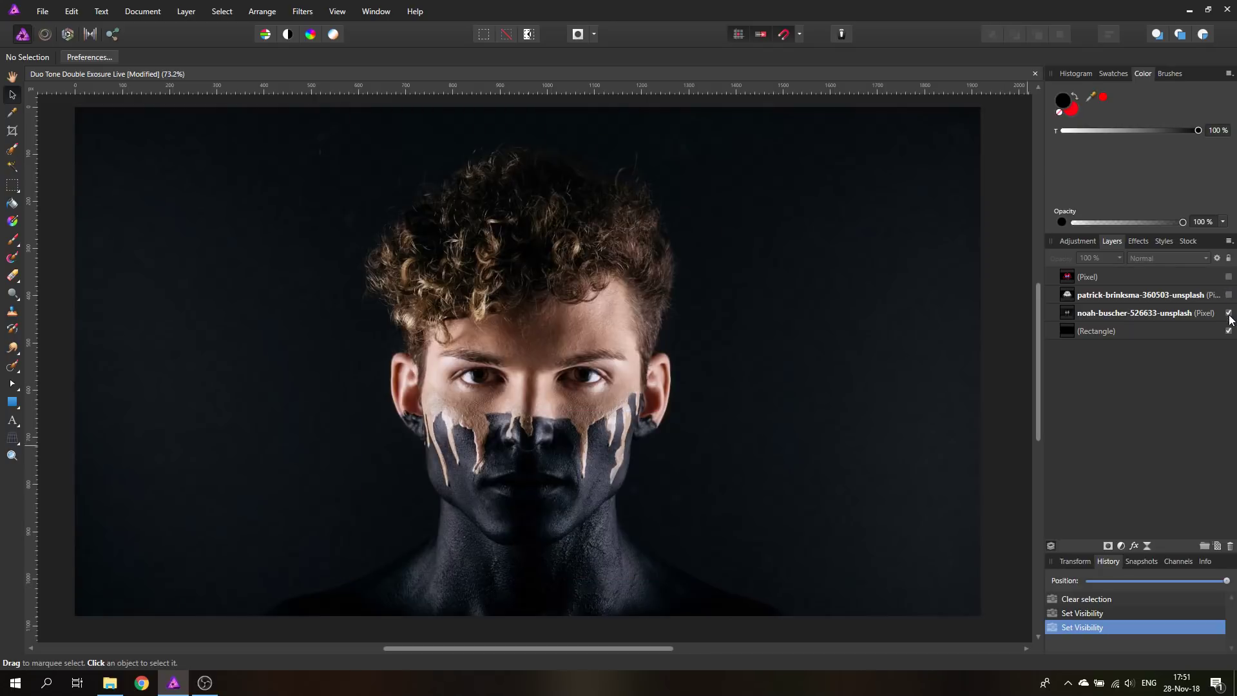
left_click(1228, 313)
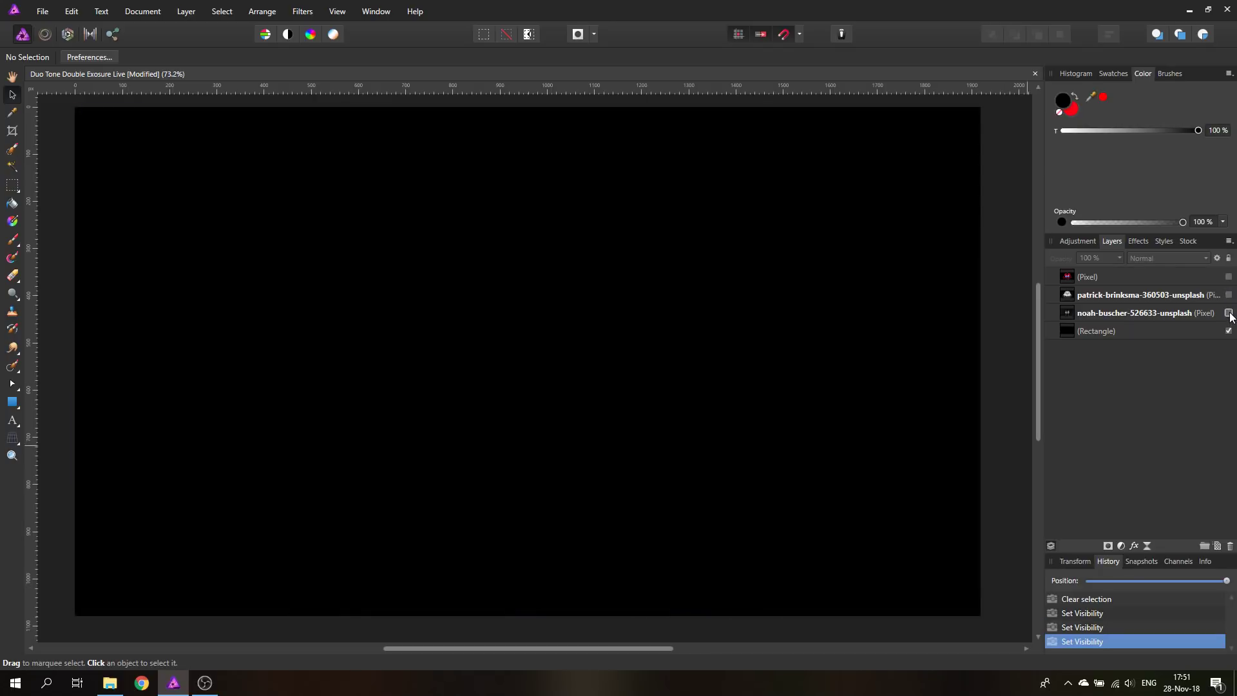
Select the black background rectangle, then make the portrait and eagle photo layers visible again.
left_click(1069, 332)
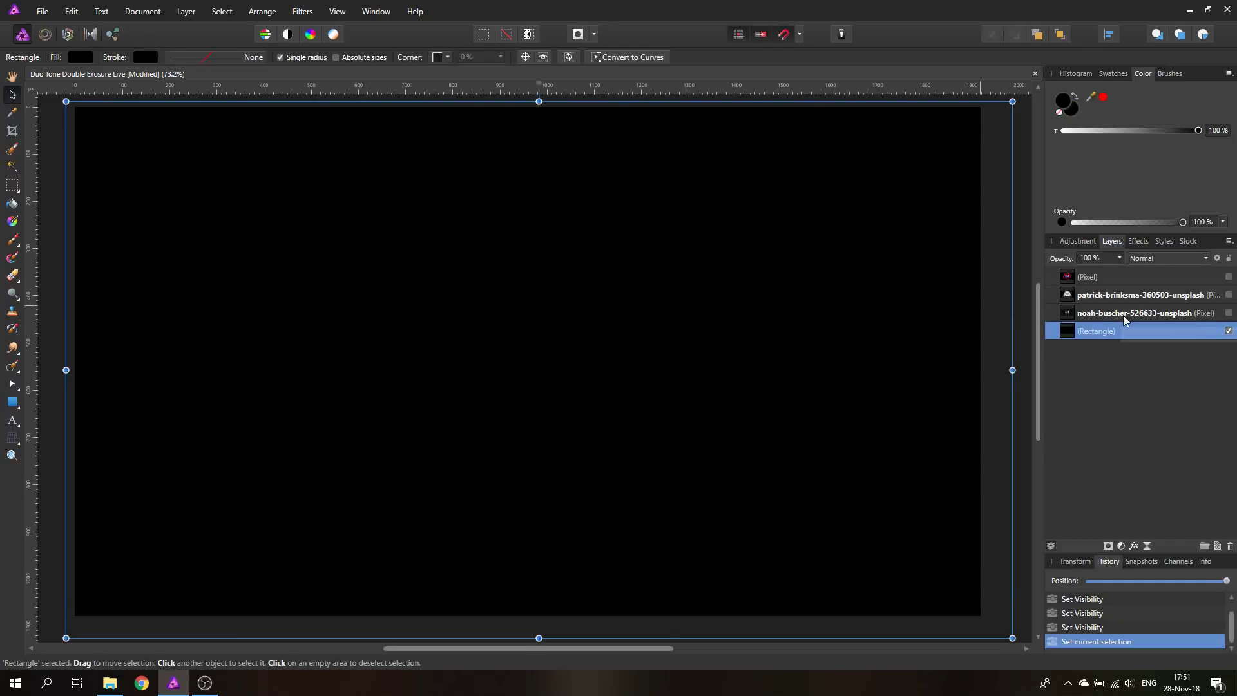
left_click(1228, 312)
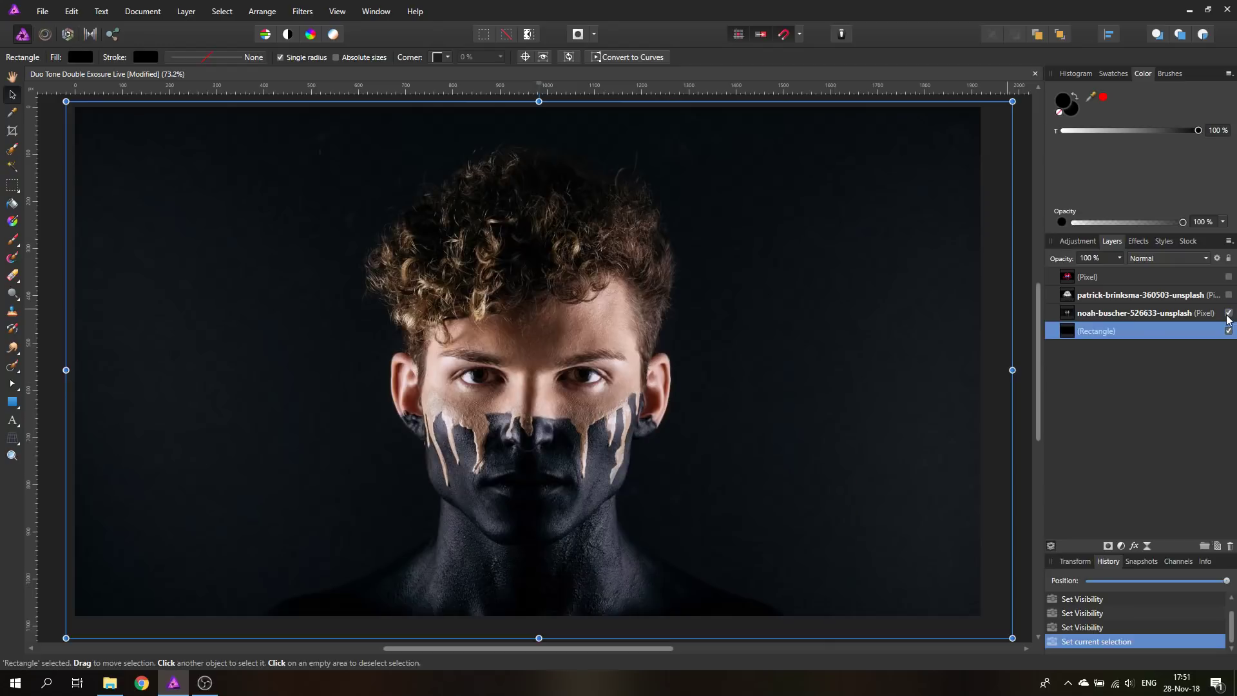
left_click(1069, 313)
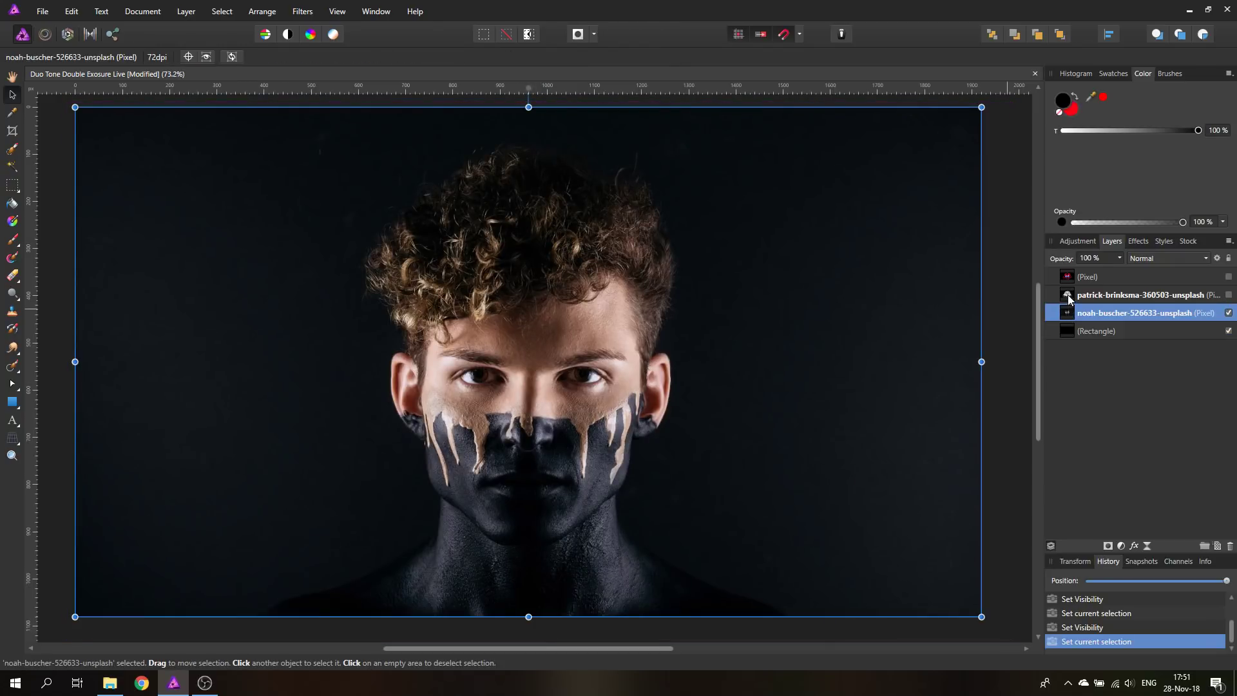
left_click(1069, 300)
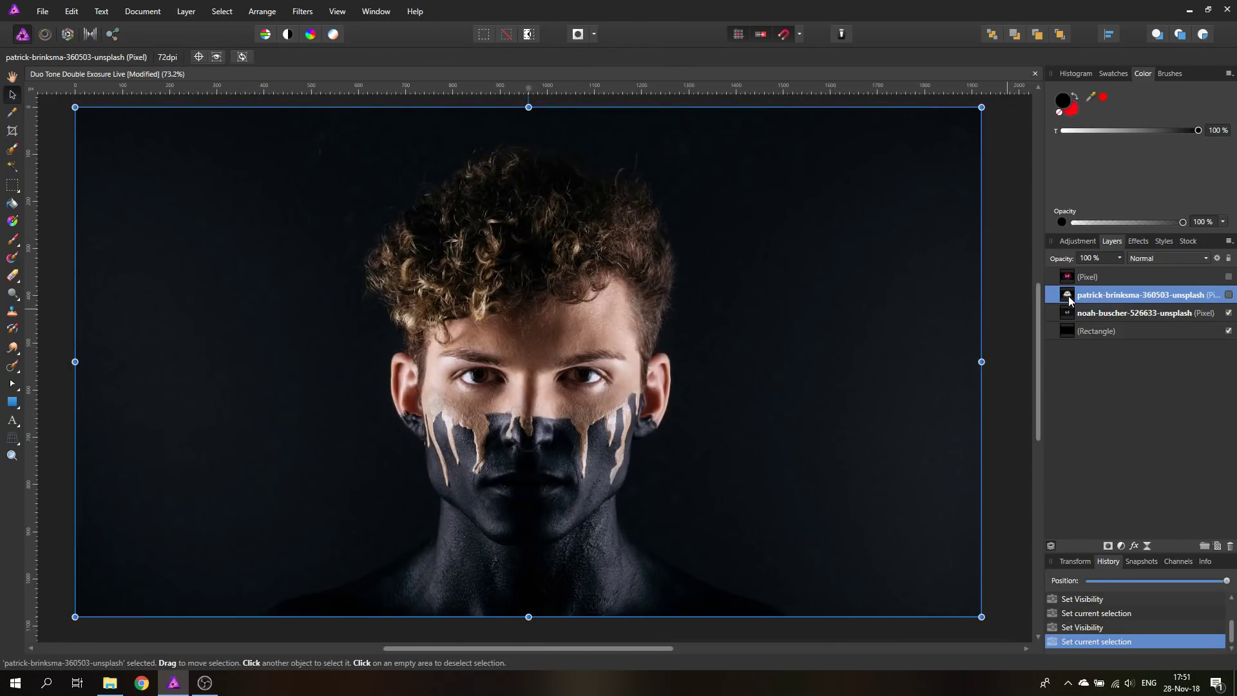
left_click(1228, 295)
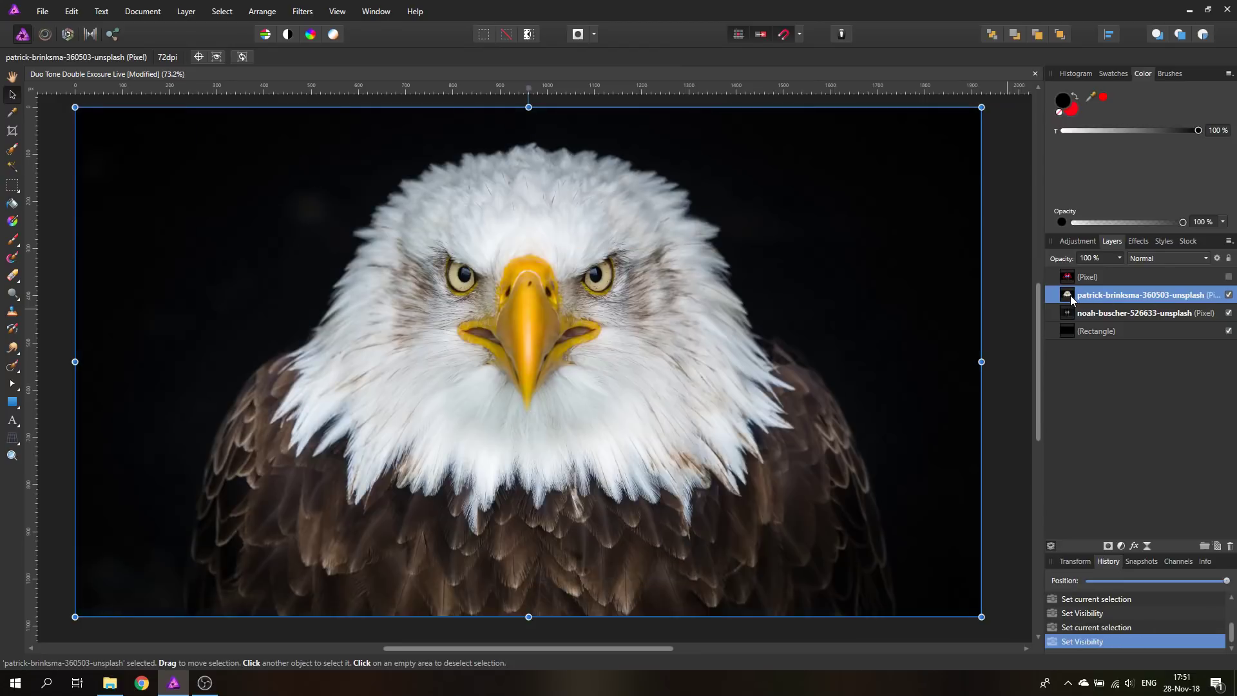
Put the eagle photo and the portrait photo each into its own separate group.
key("ctrl+g")
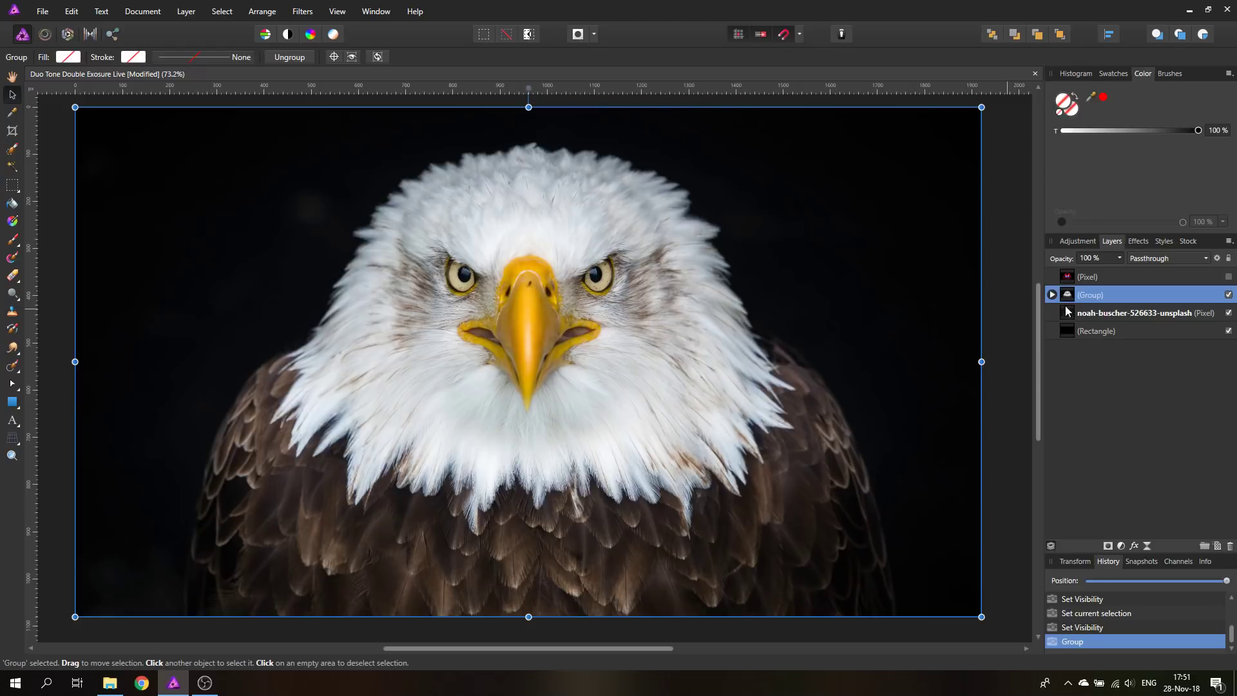
left_click(1068, 315)
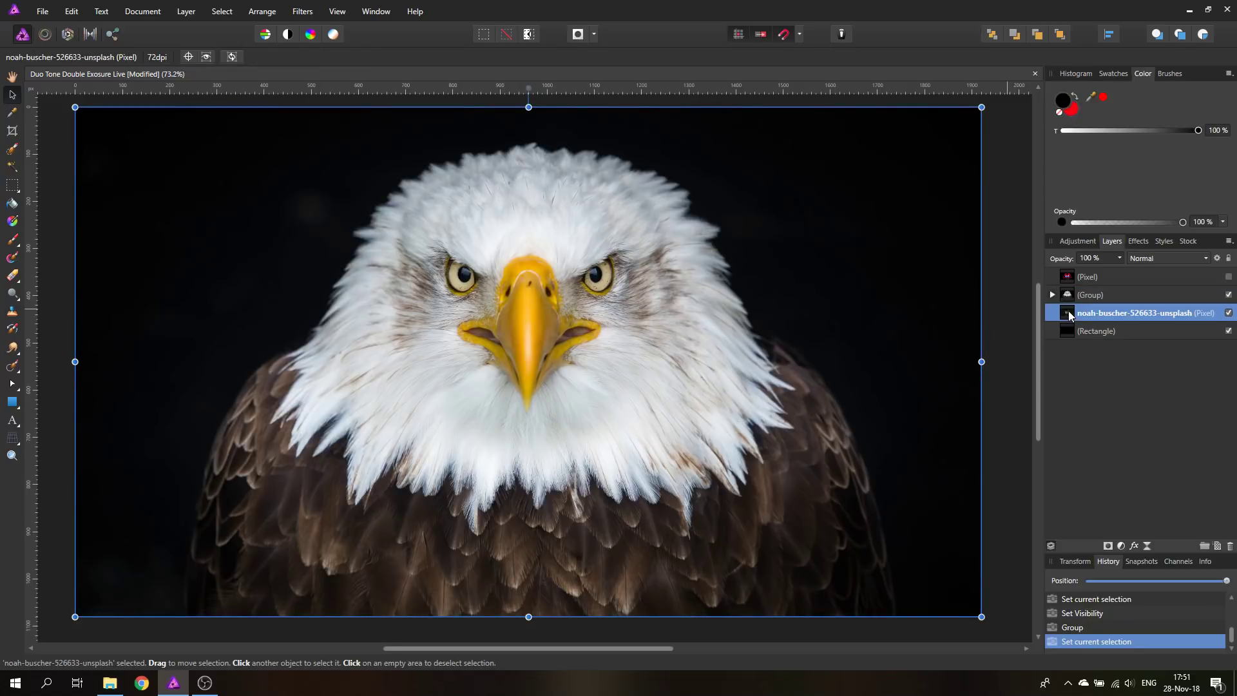
key("ctrl+g")
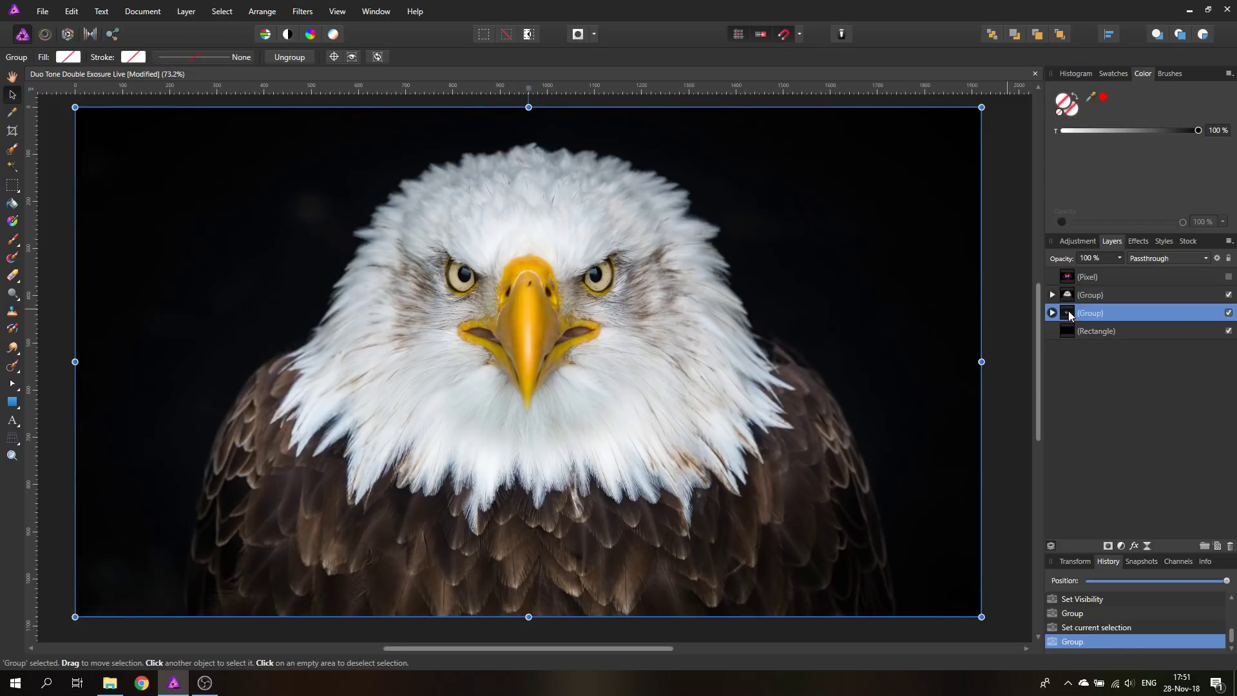
Hide the eagle group and draw a rectangle covering the whole canvas above the portrait group.
left_click(1052, 313)
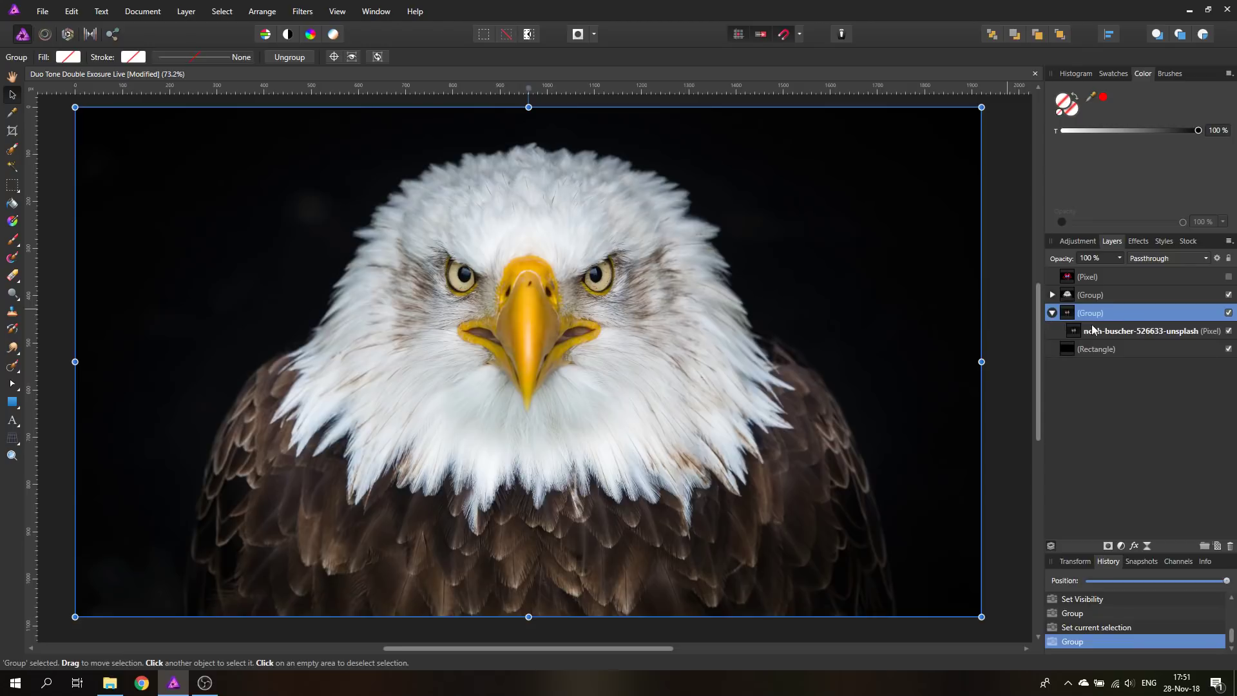
left_click(1228, 295)
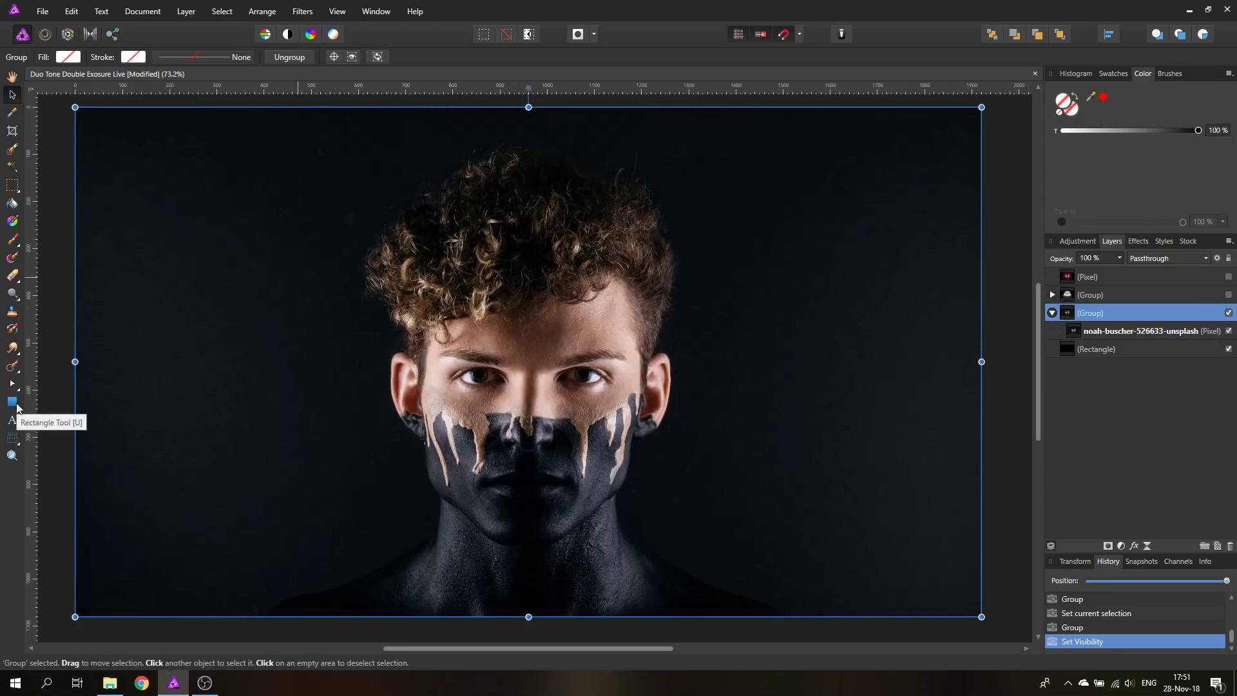
left_click(16, 404)
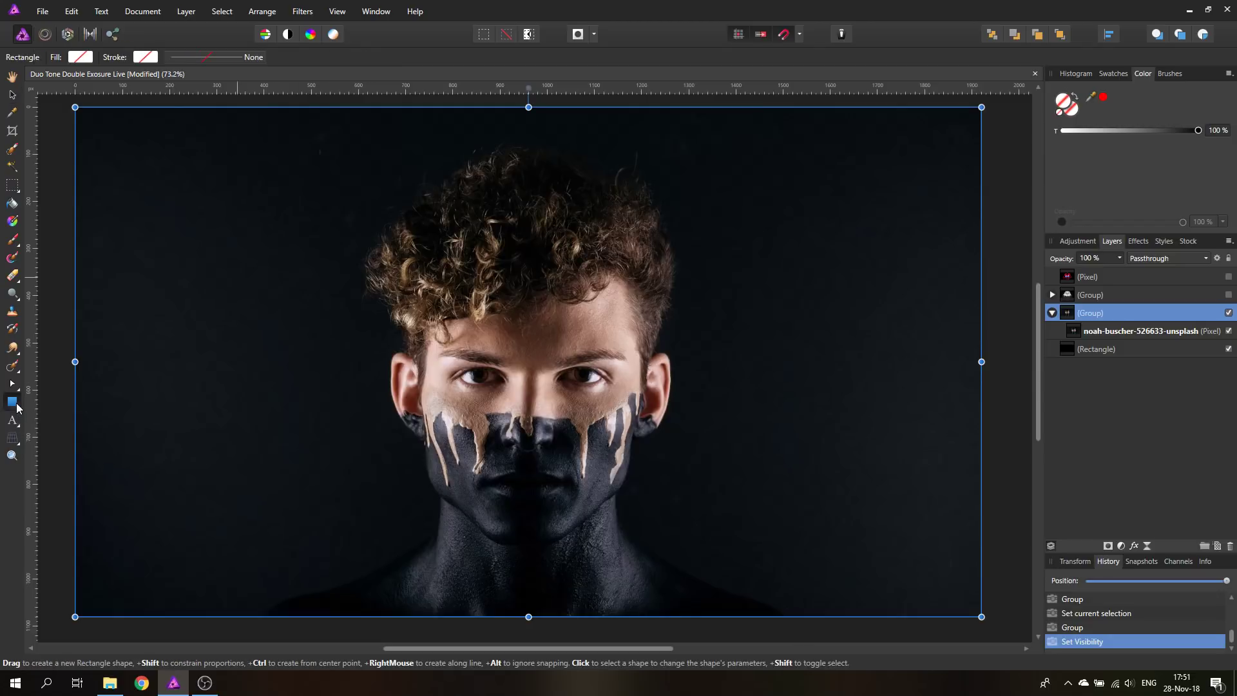
mouse_move(75, 107)
left_mouse_down()
mouse_move(307, 290)
mouse_move(972, 605)
mouse_move(956, 595)
left_mouse_up()
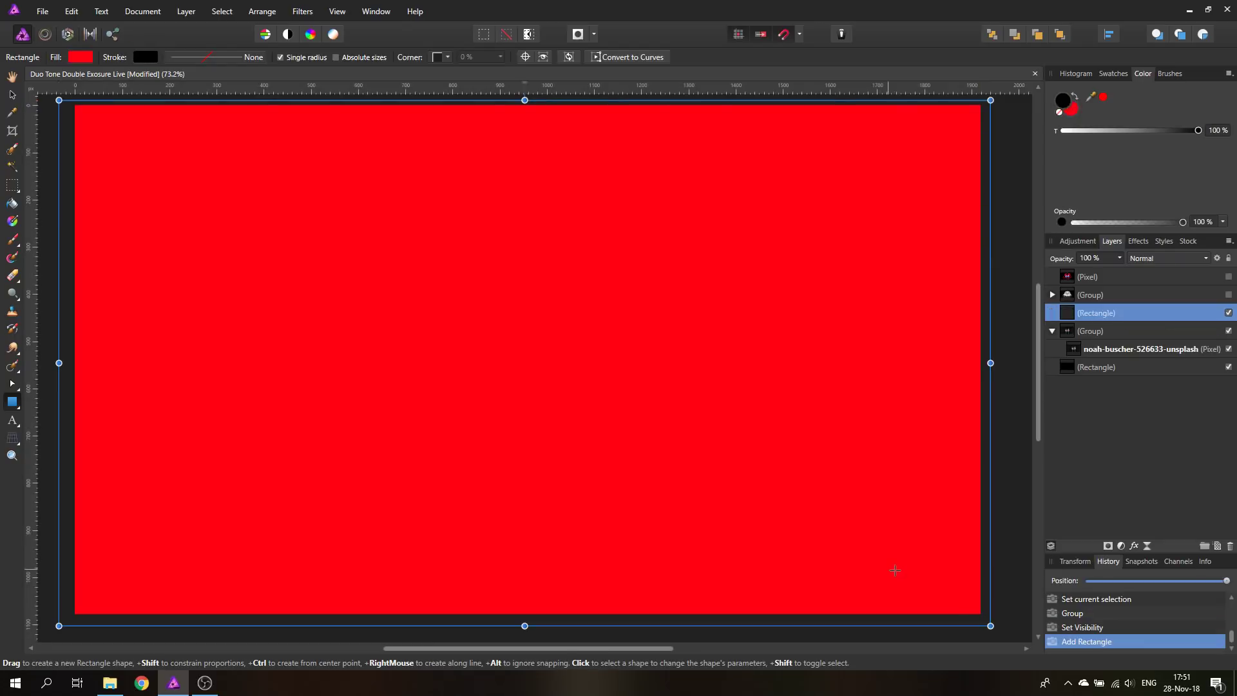
Set the new rectangle's fill to bright blue with HSL values 209, 100, 50.
left_click(80, 57)
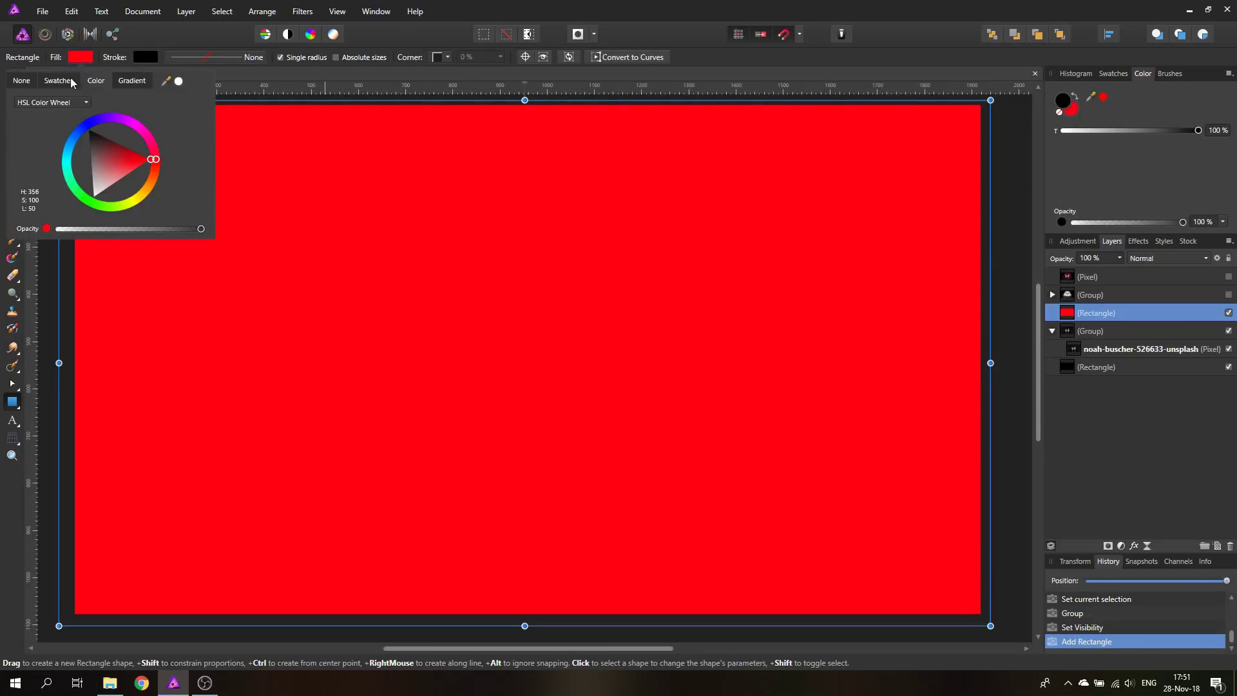
left_click(72, 141)
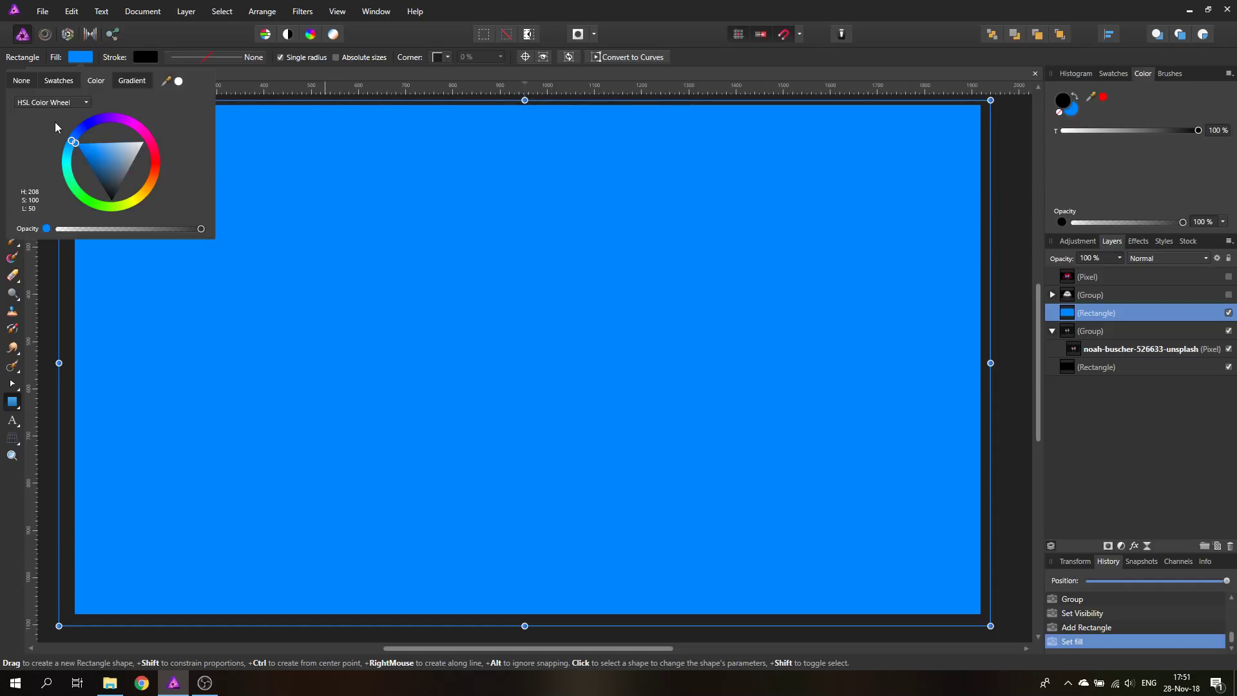
left_click(57, 104)
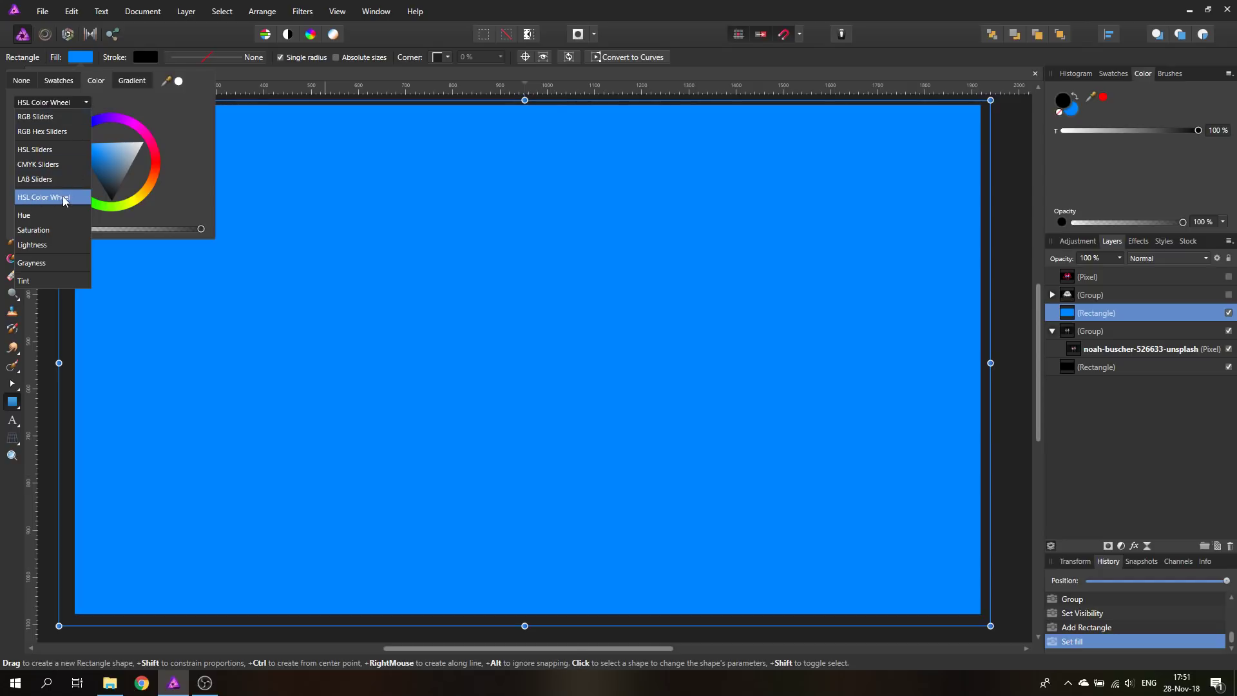
left_click(64, 104)
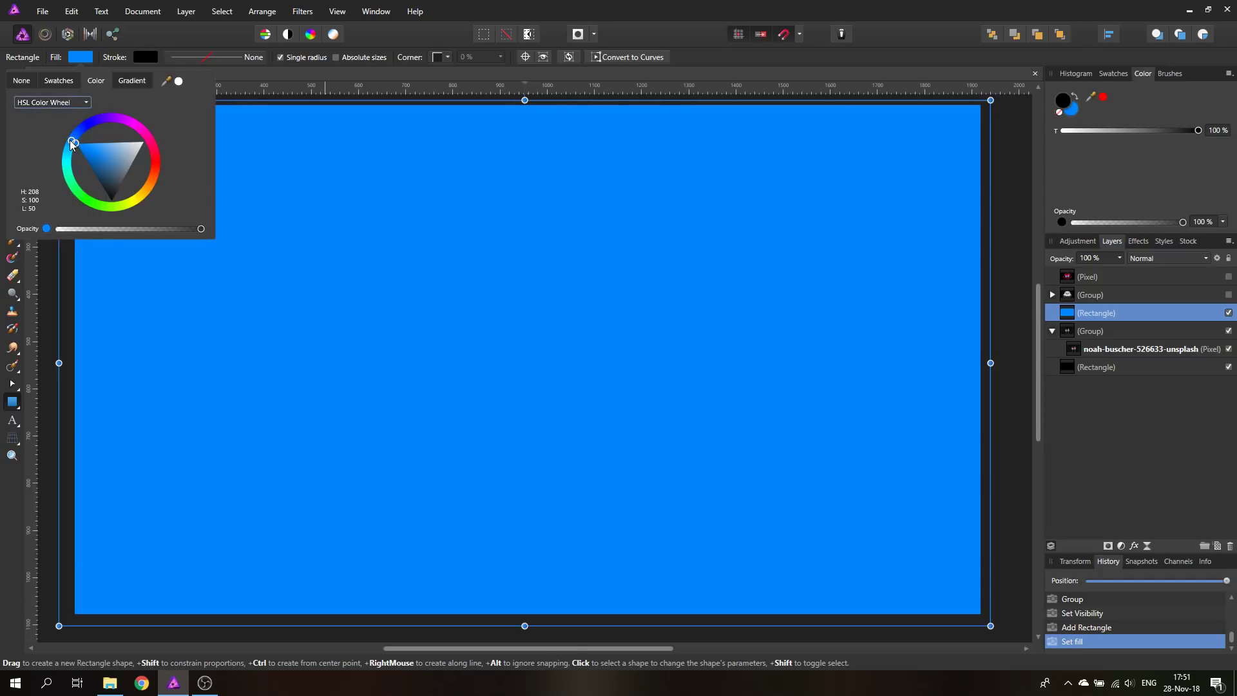
left_click(72, 141)
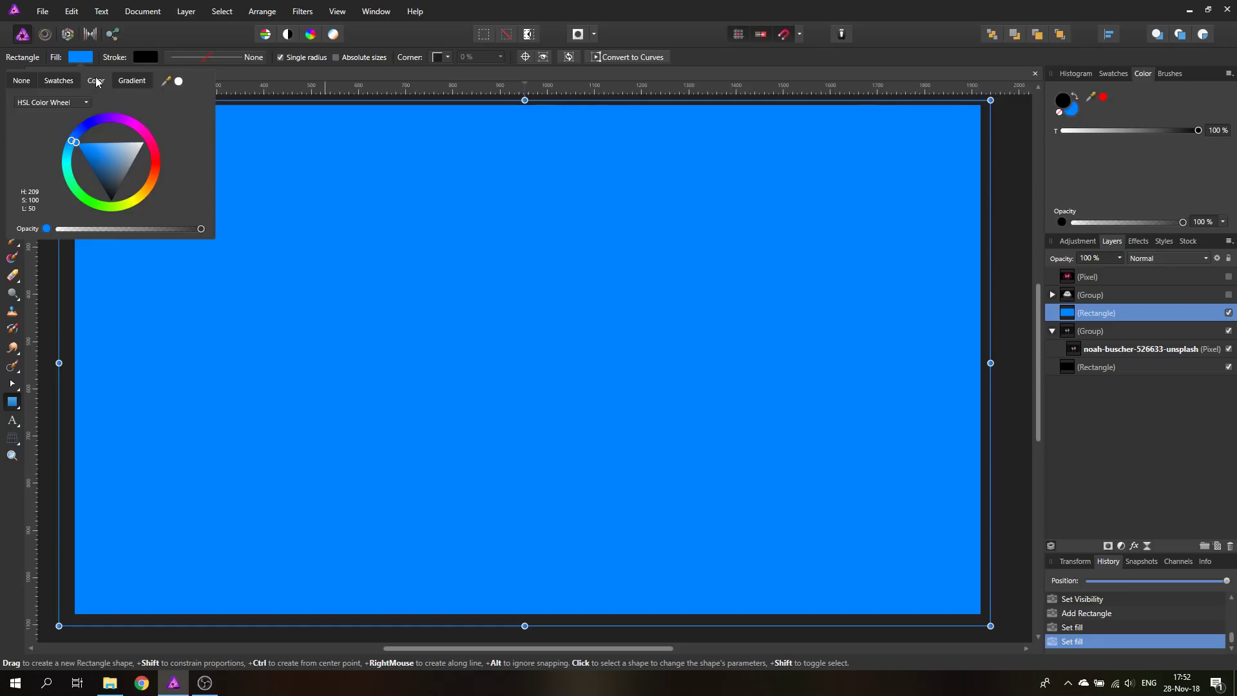
left_click(76, 59)
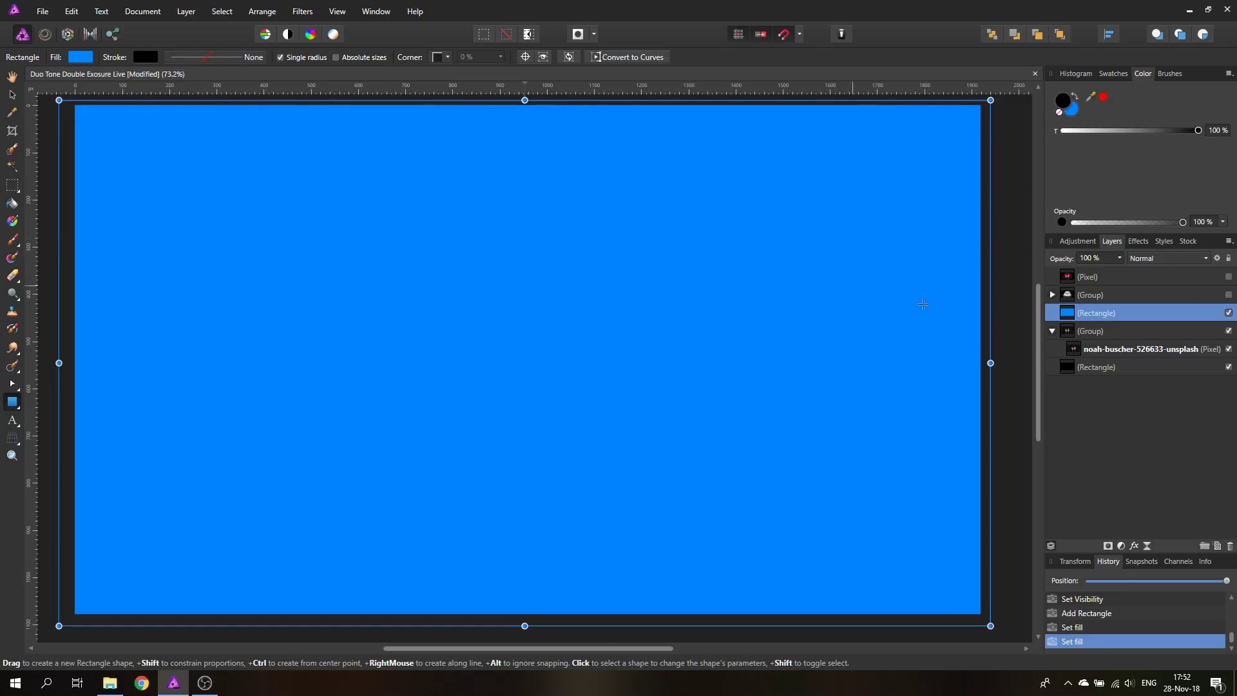
Add a default Curves adjustment and move it with the blue rectangle into the portrait group, stacked rectangle, Curves, photo.
left_click(1121, 546)
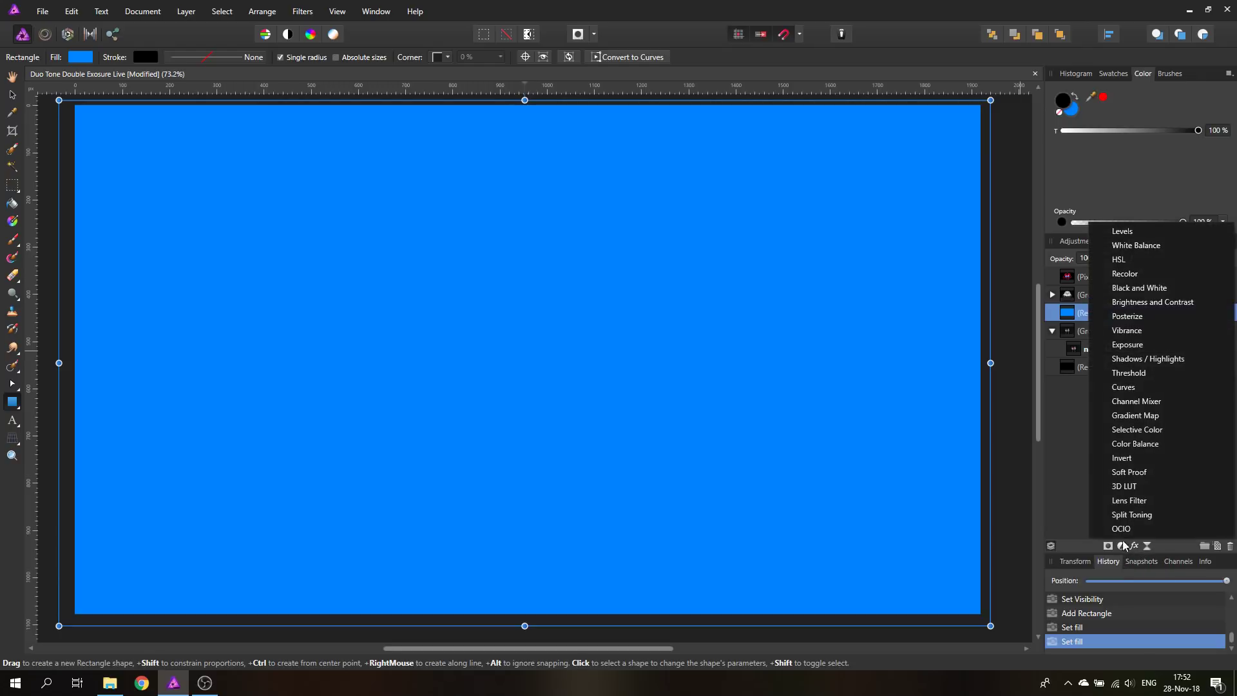
left_click(1124, 387)
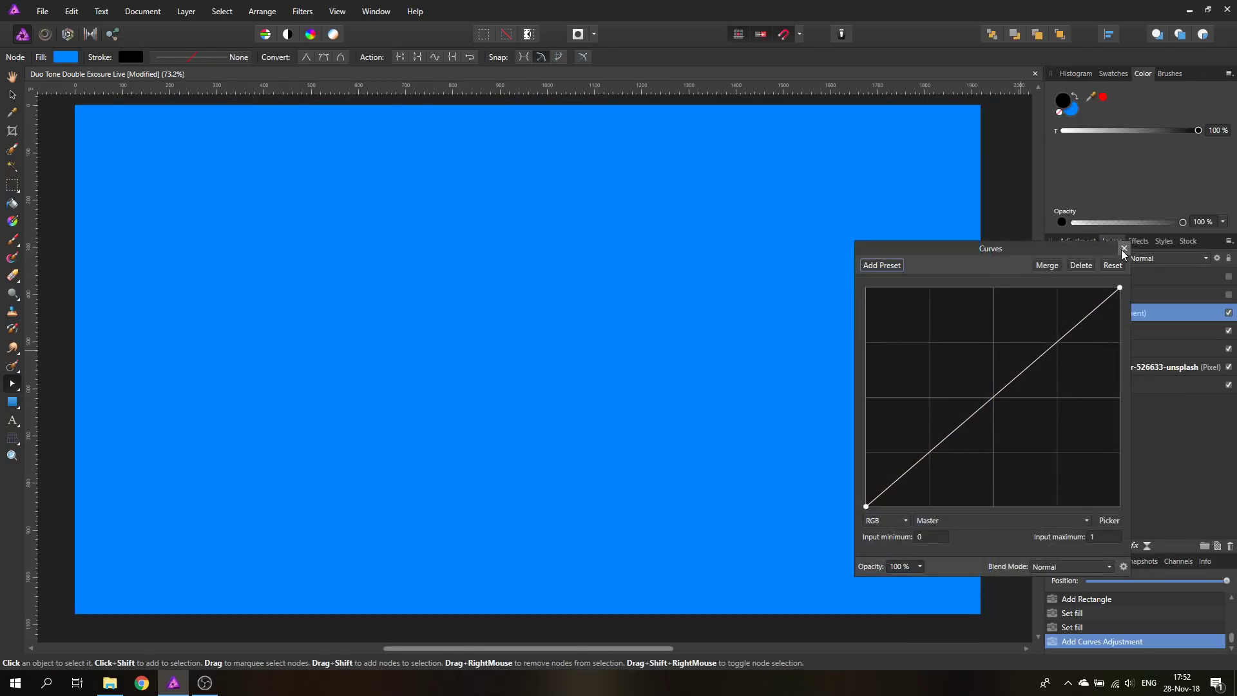
left_click(1112, 249)
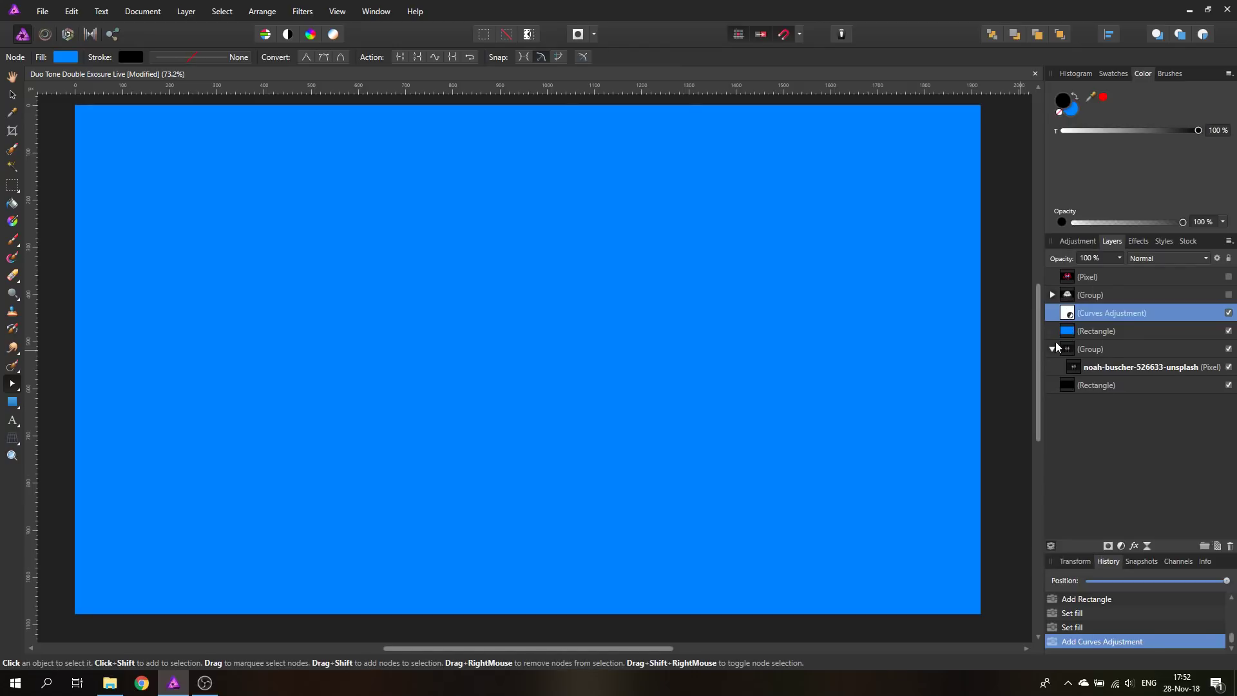
mouse_move(1069, 334)
left_mouse_down()
mouse_move(1073, 365)
mouse_move(1089, 343)
mouse_move(1076, 356)
left_mouse_up()
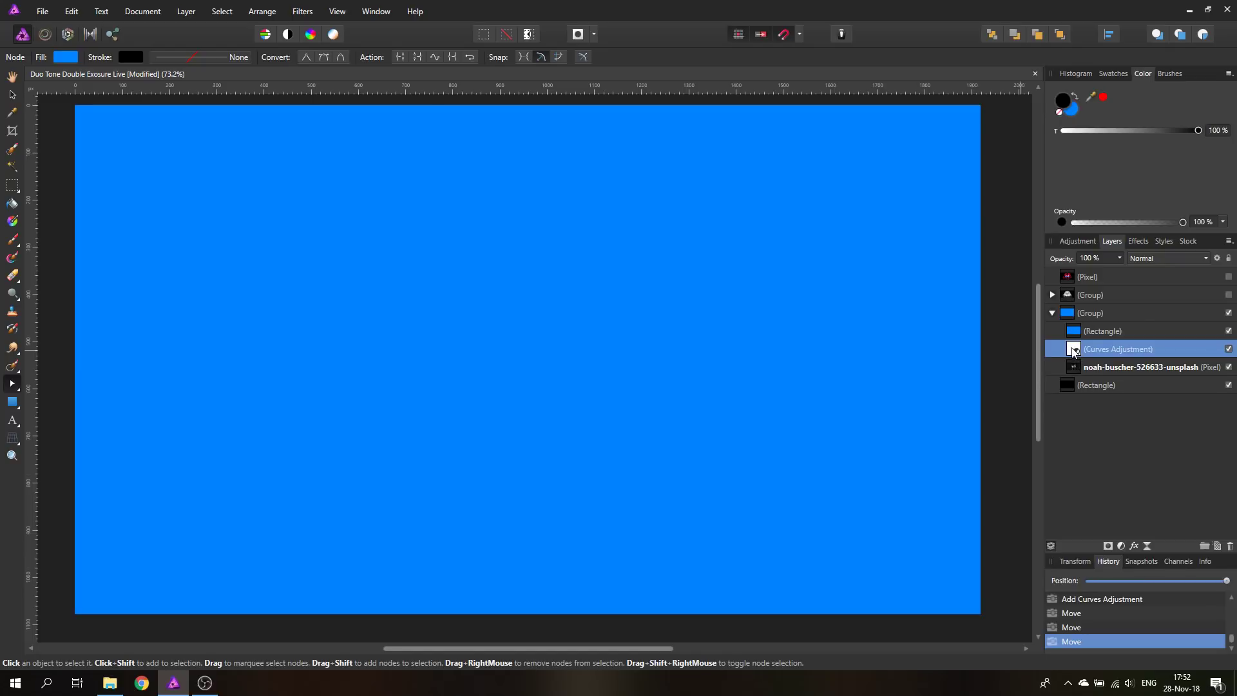
Duplicate the blue rectangle and Curves adjustment together and move the copies into the eagle group above the eagle photo.
left_click(1052, 295)
left_click(1103, 349)
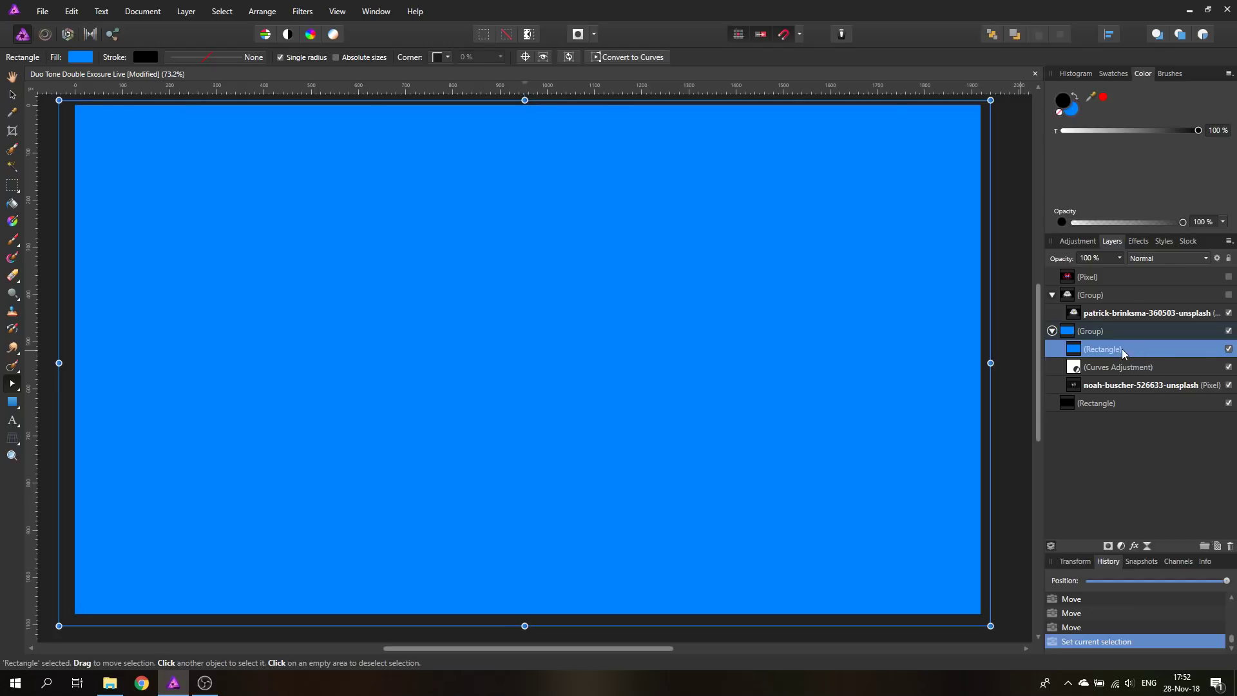
left_click(1176, 366, "ctrl")
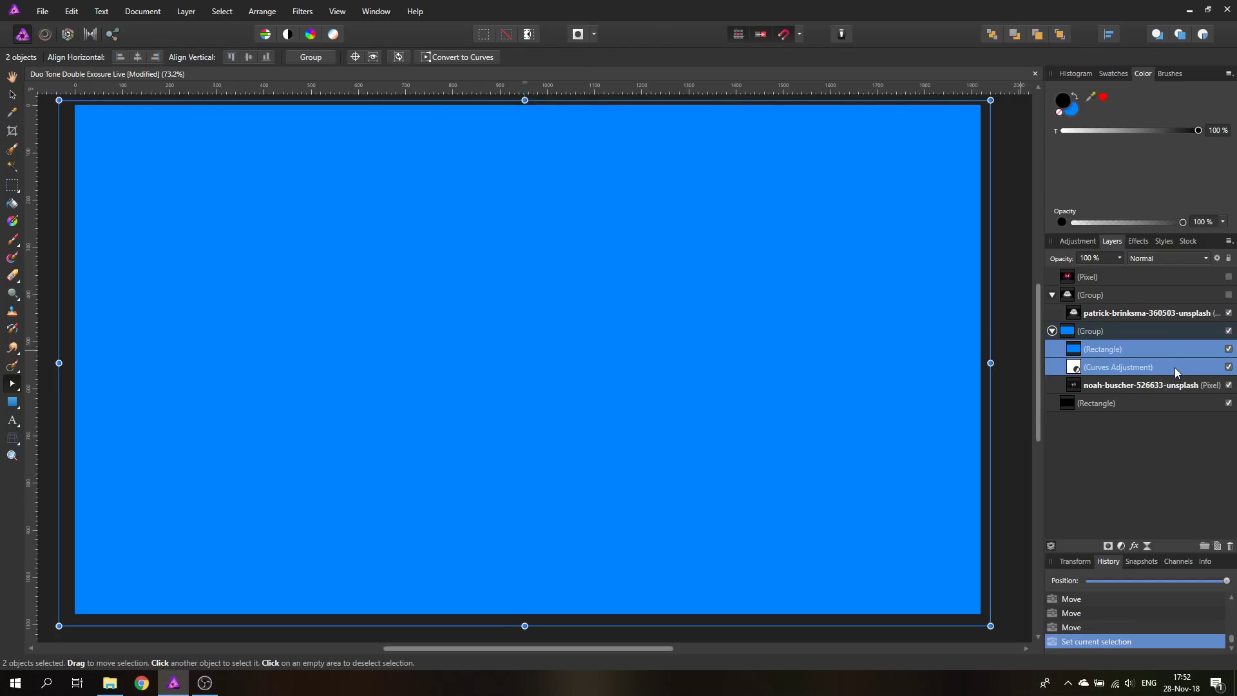
right_click(1141, 369)
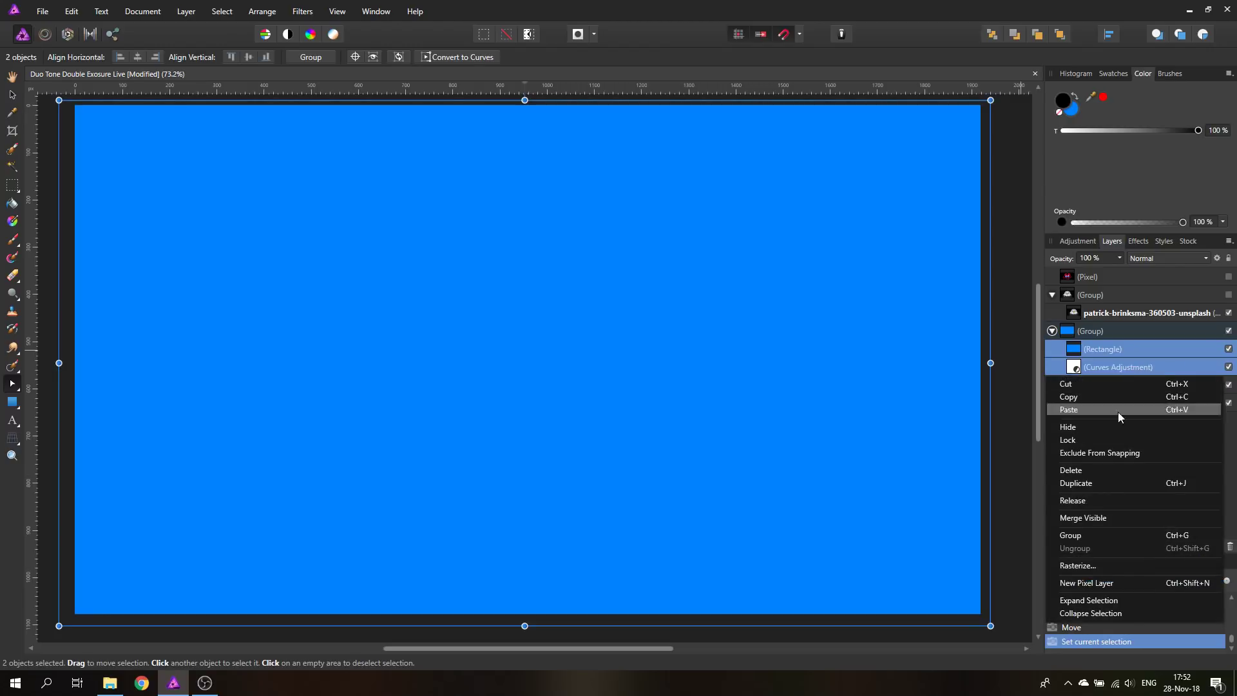
left_click(1085, 484)
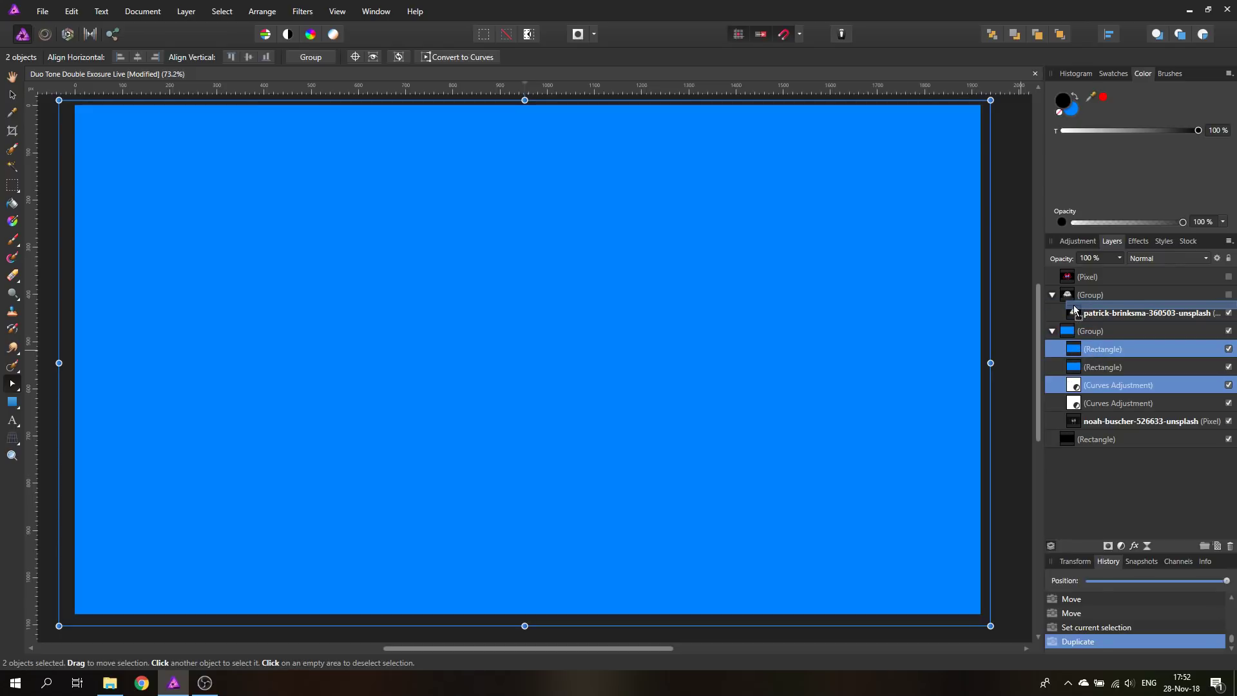
left_click_drag(1073, 308, 1074, 309)
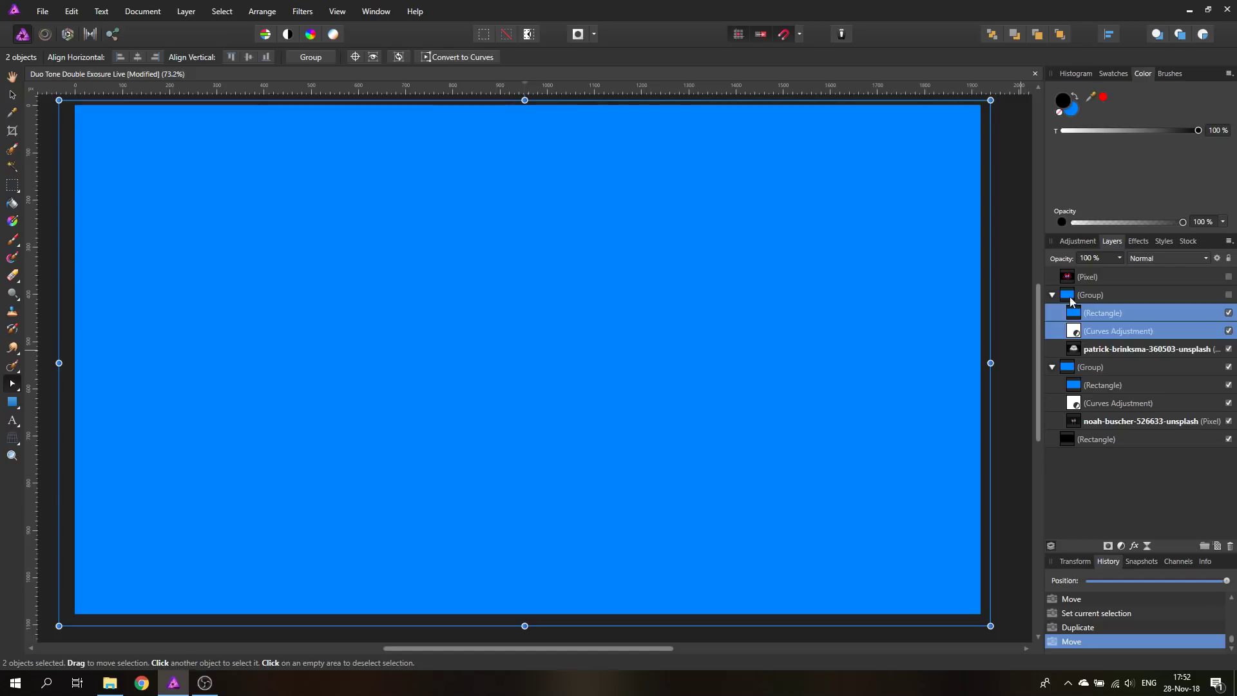
Set the eagle group's rectangle fill to red with HSL values 355, 100, 50 and make the eagle group visible.
left_click(1077, 316)
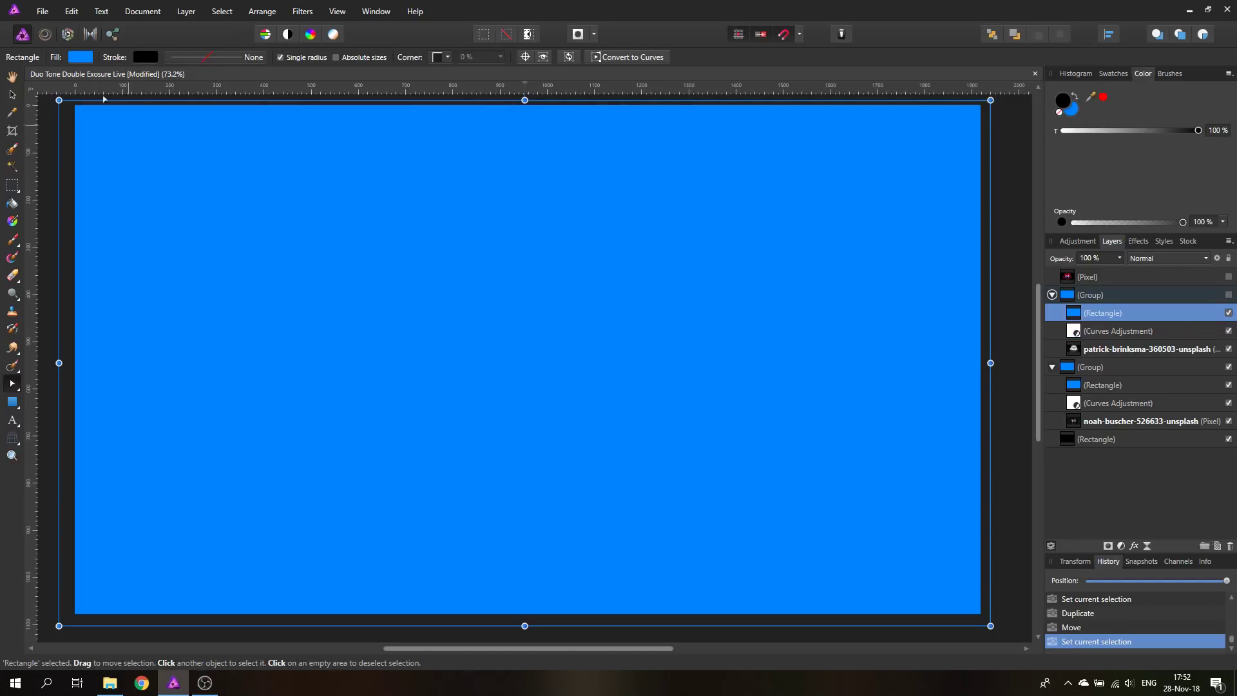
left_click(84, 56)
left_click(153, 159)
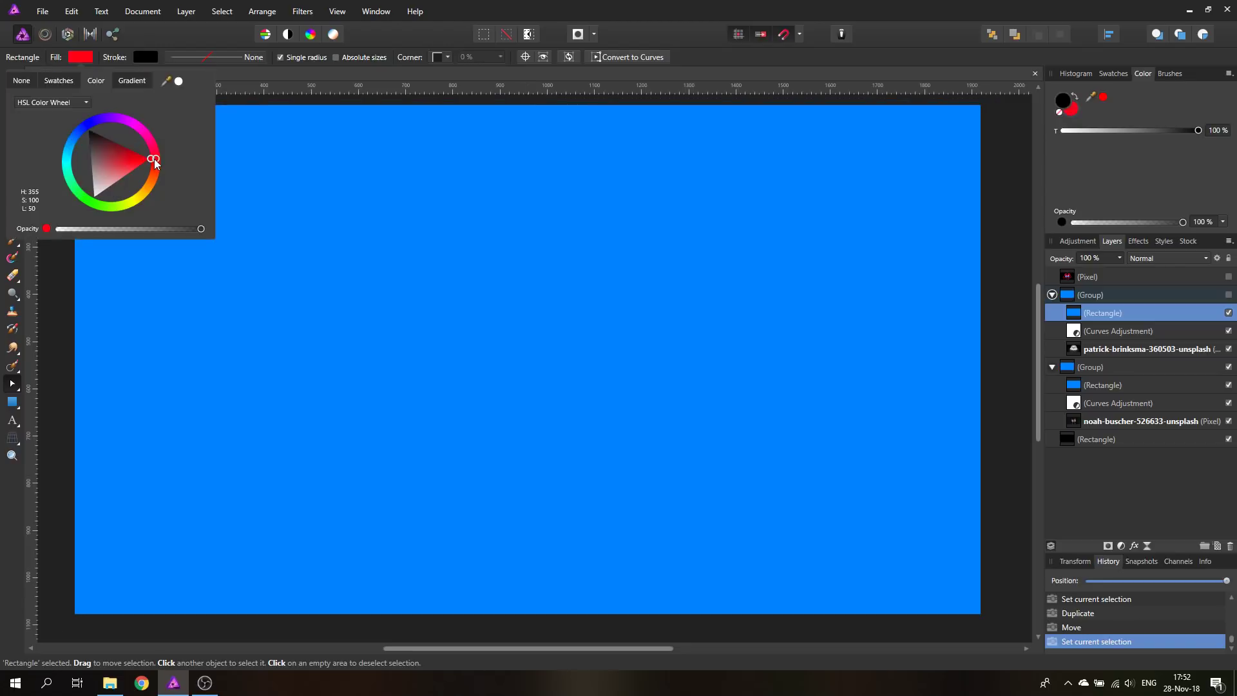
left_click(82, 56)
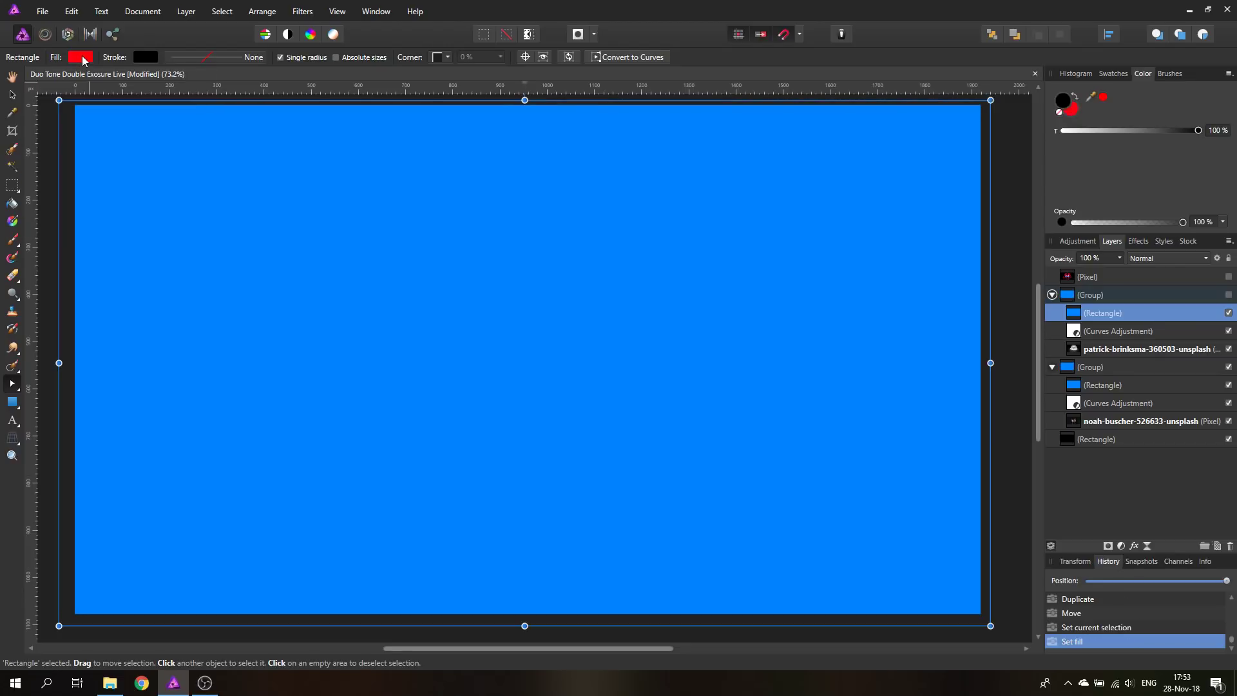
left_click(1229, 294)
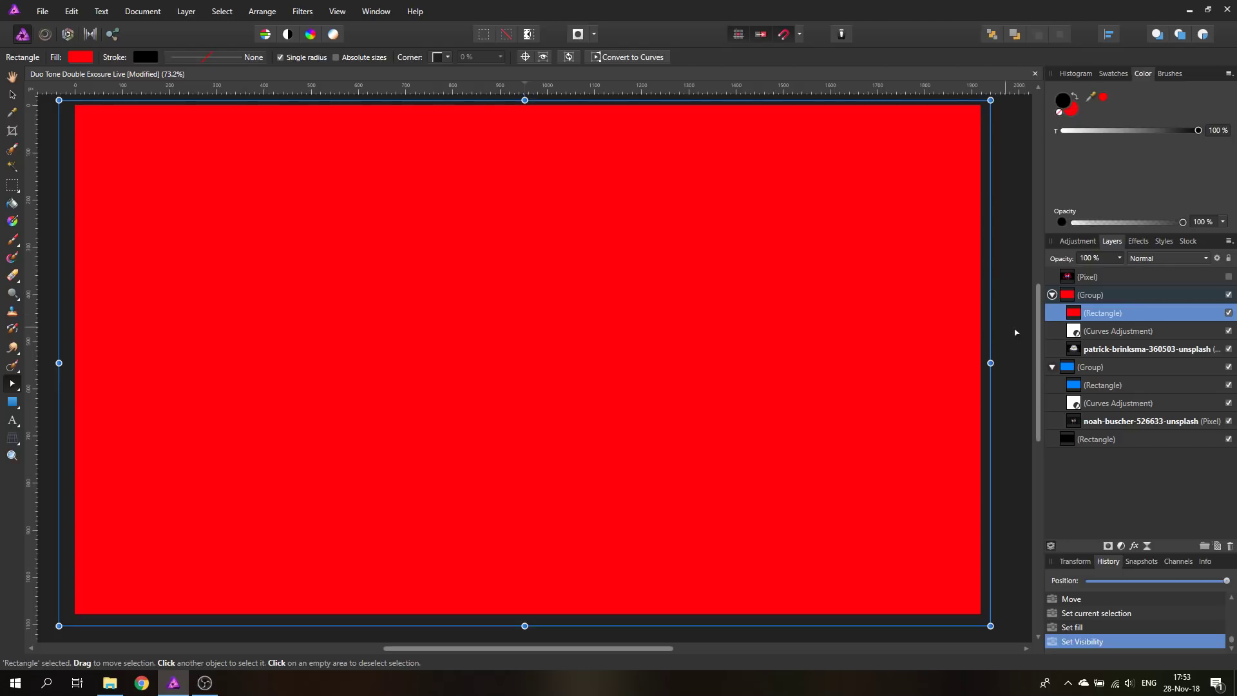
Set the blend mode of both the red rectangle and the blue rectangle to Color.
left_click(1159, 258)
scroll(1169, 379, "down", 5)
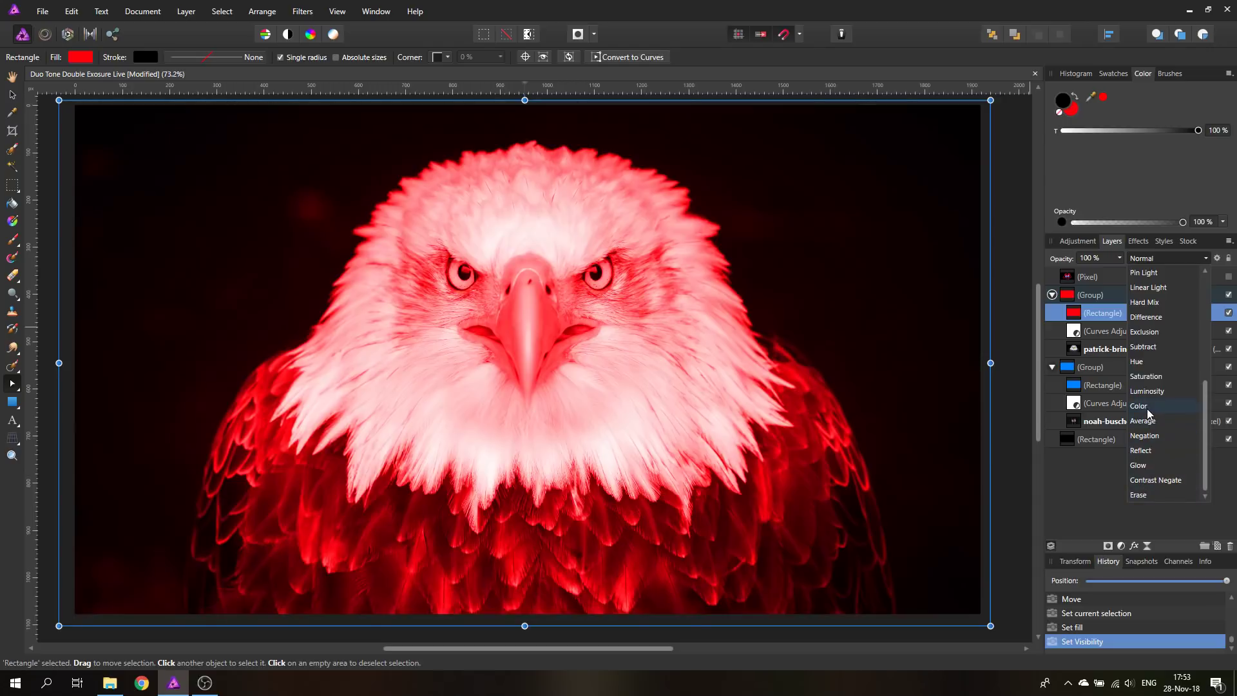
left_click(1149, 406)
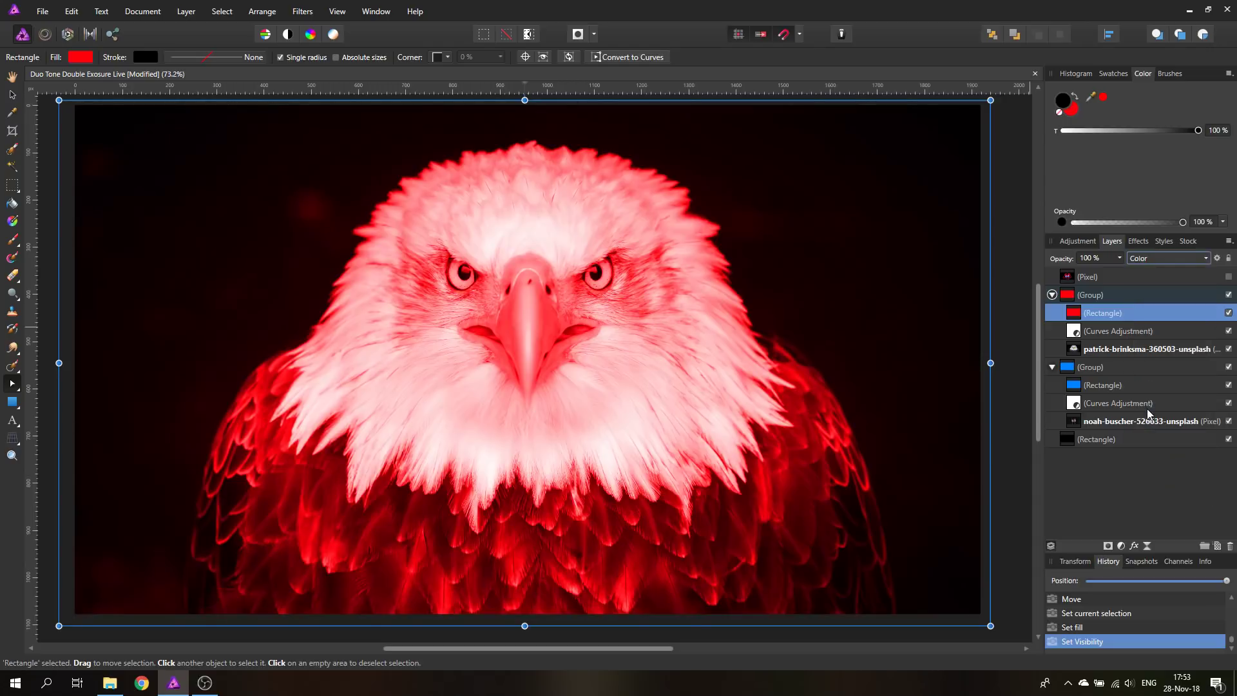
left_click(1079, 386)
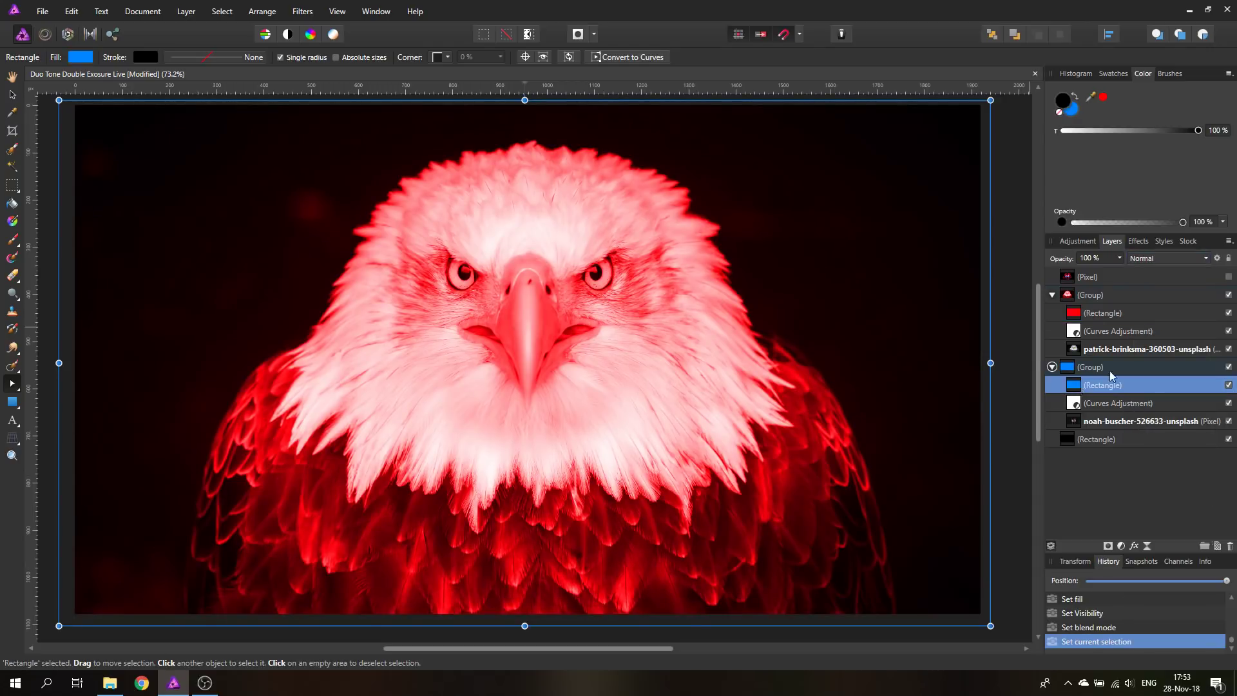
left_click(1153, 258)
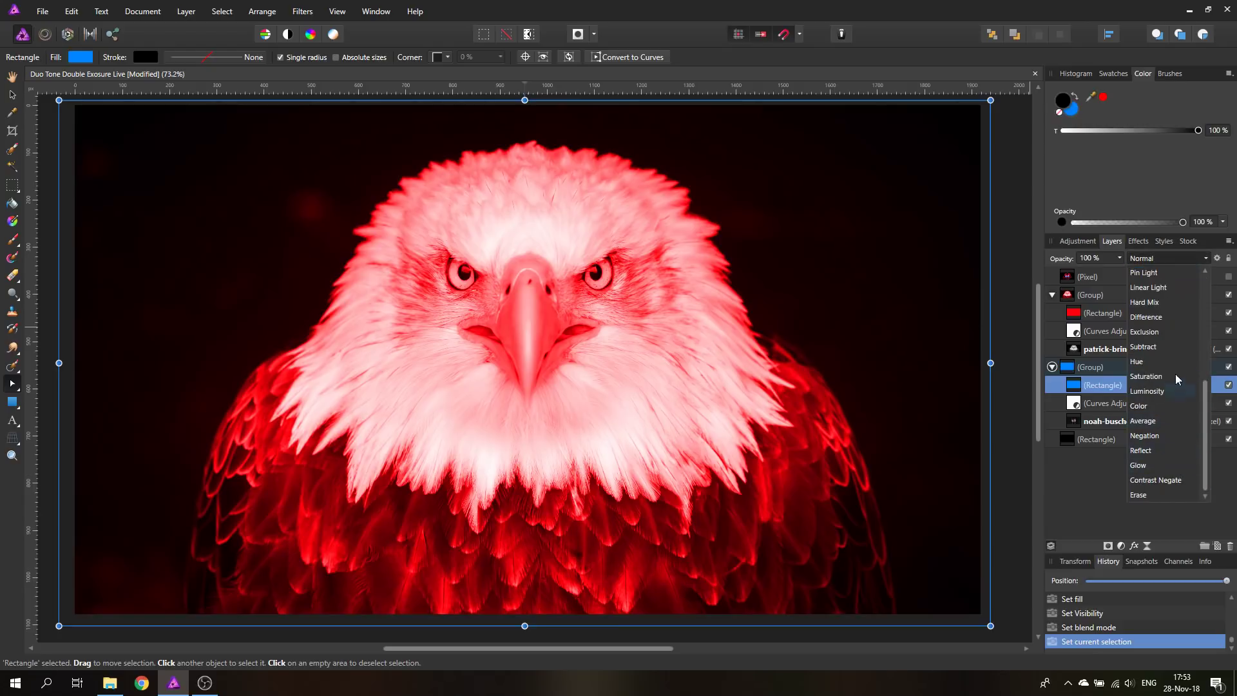
left_click(1149, 406)
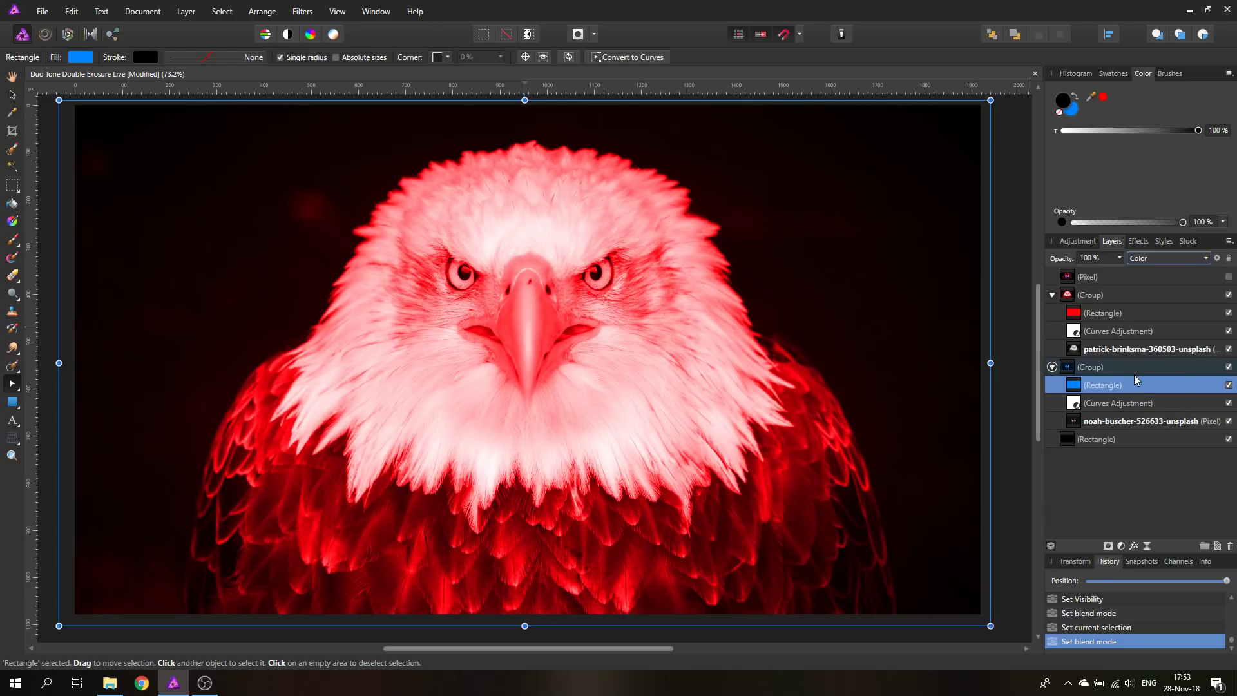
Set the eagle group's blend mode to Lighten so it blends with the portrait group.
left_click(1072, 372)
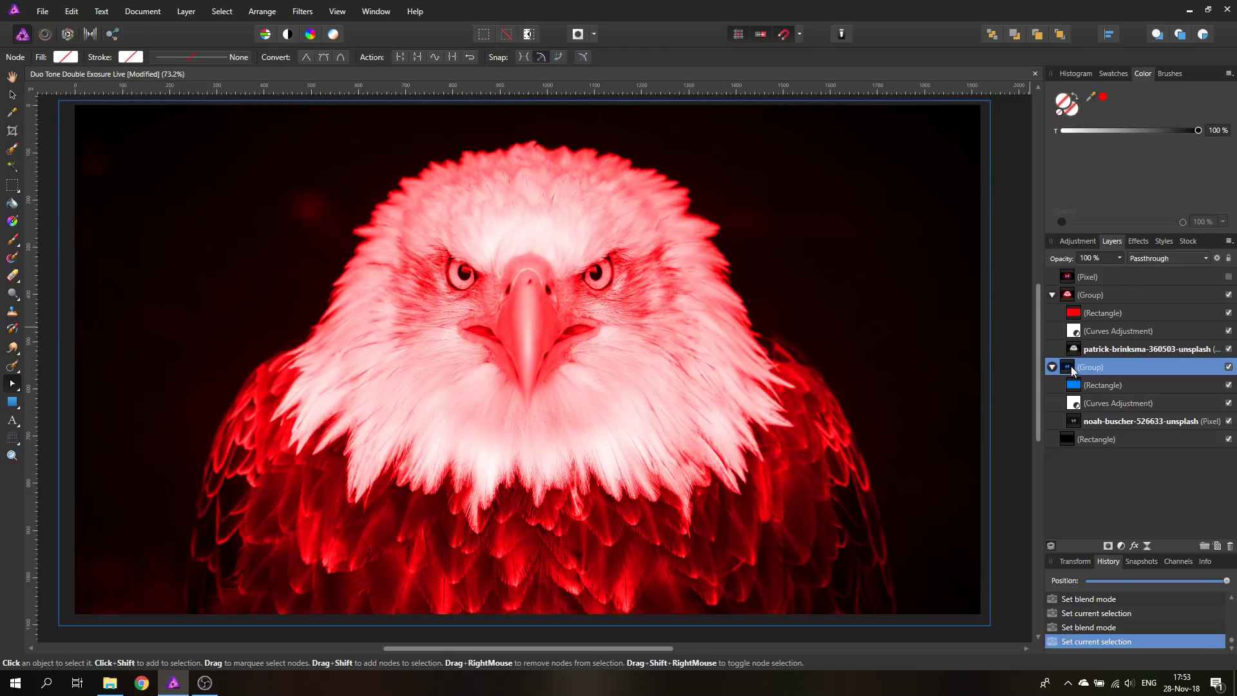
left_click(1072, 296)
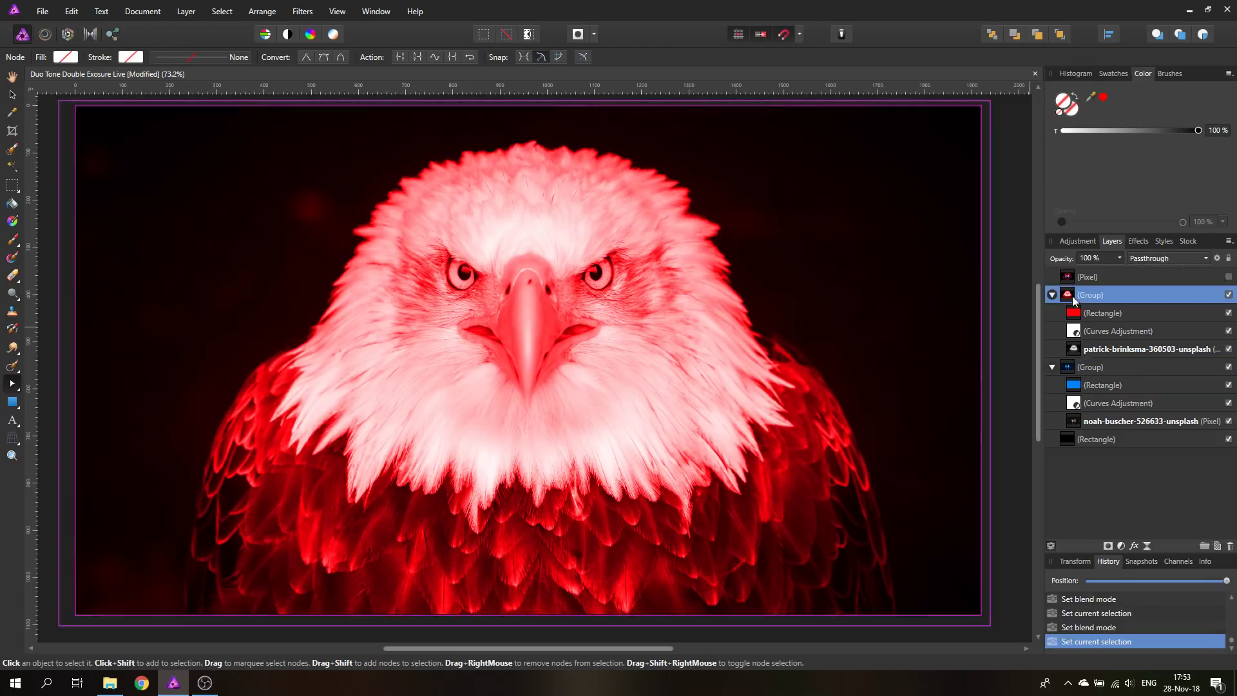
left_click(1154, 257)
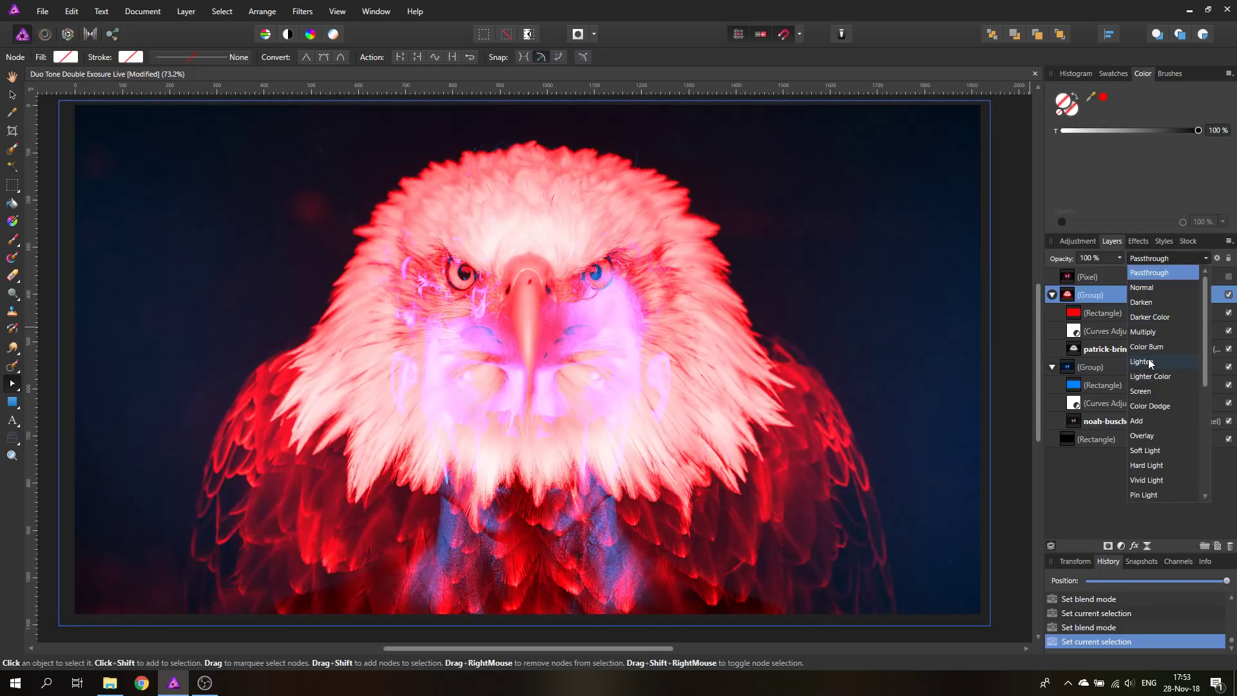
left_click(1150, 364)
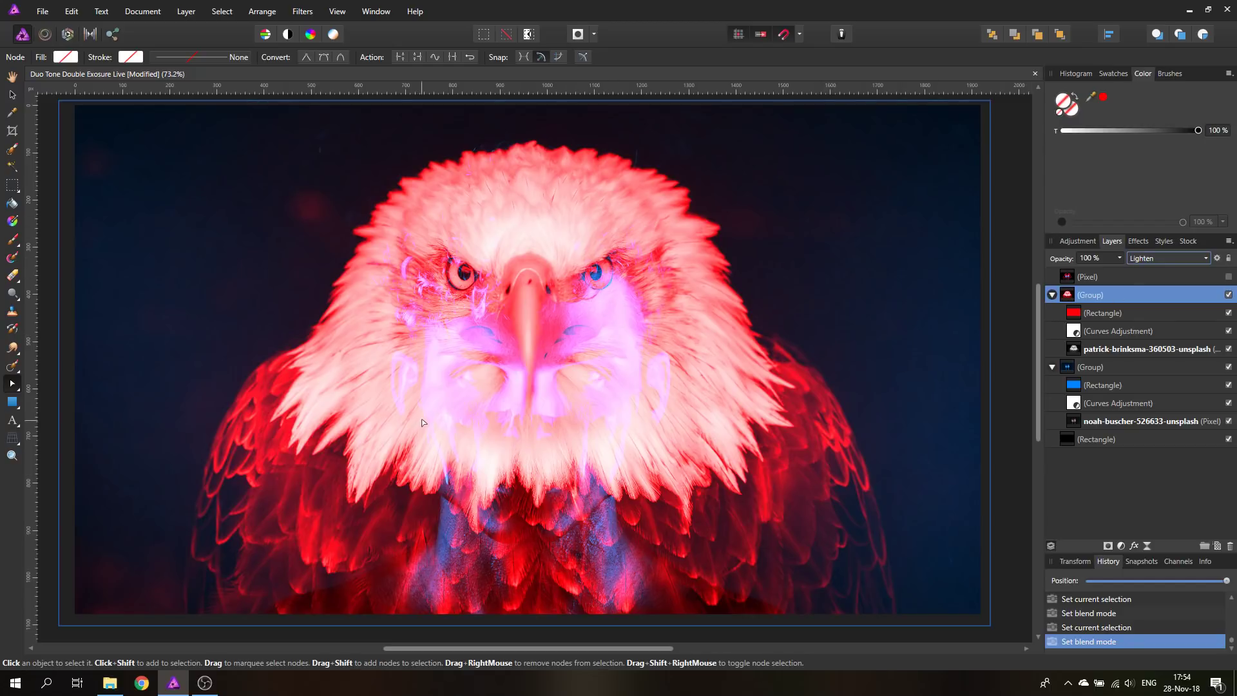
Move the eagle photo out above its group, apply the Solarize filter, and return it below the group's Curves adjustment.
left_click(1074, 354)
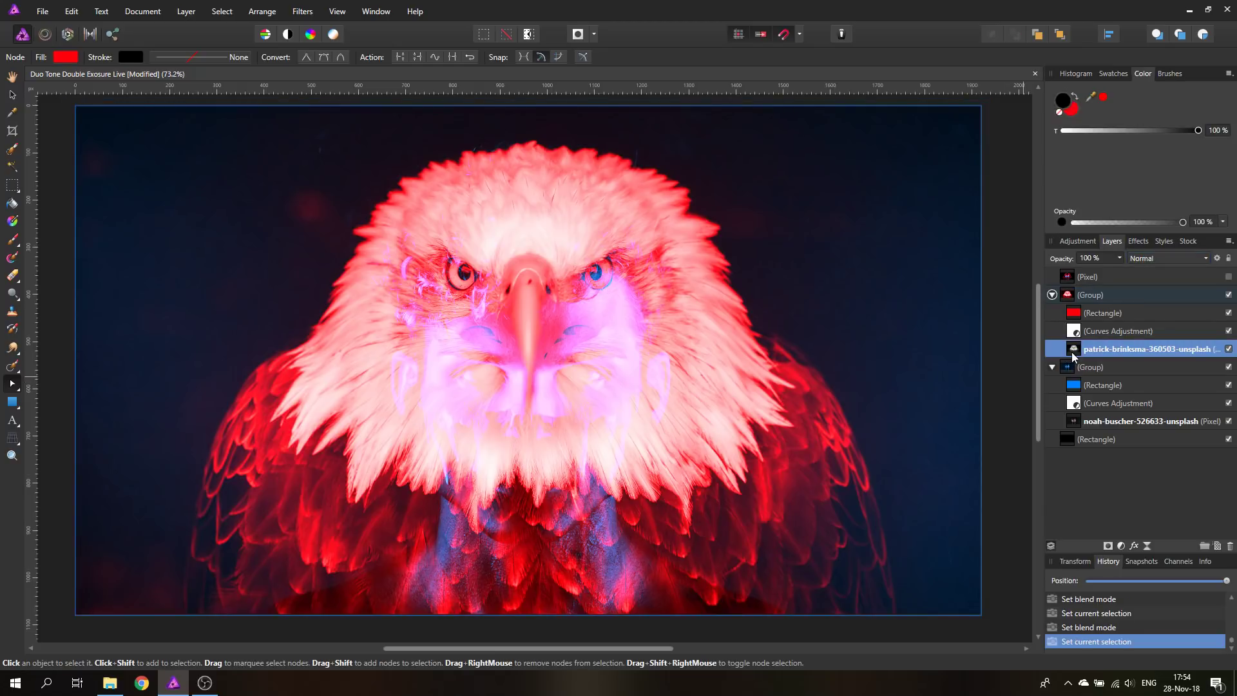
left_click_drag(1074, 352, 1069, 294)
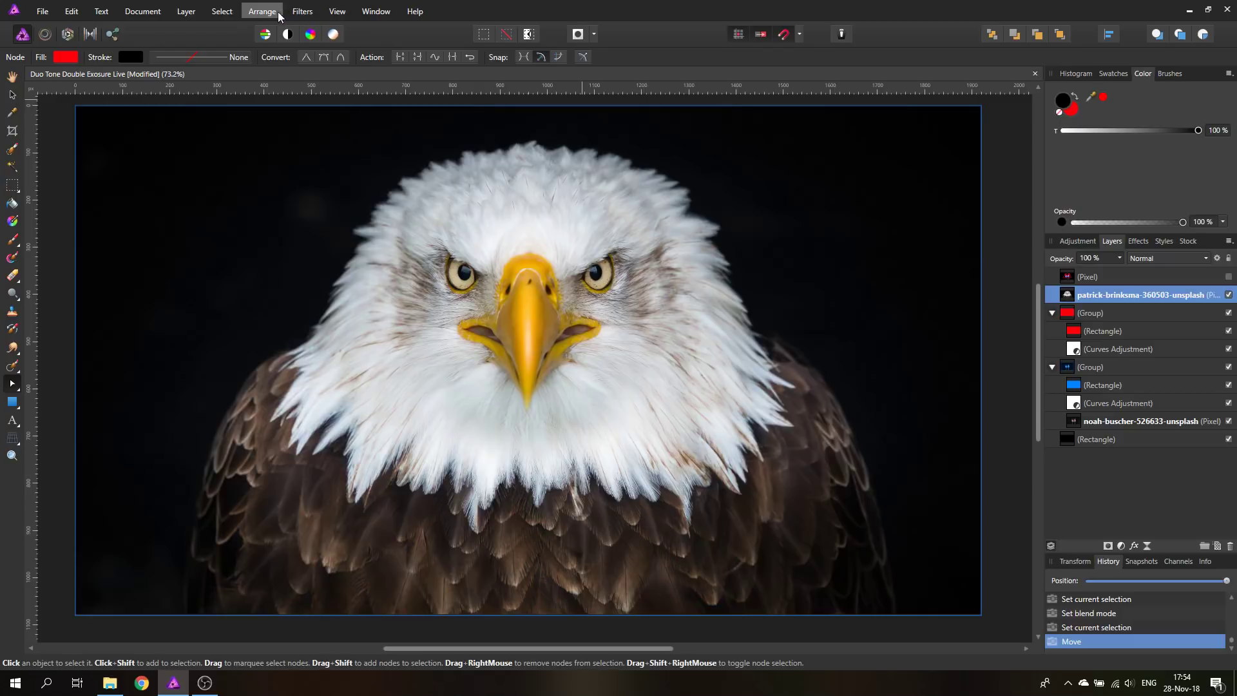
left_click(300, 12)
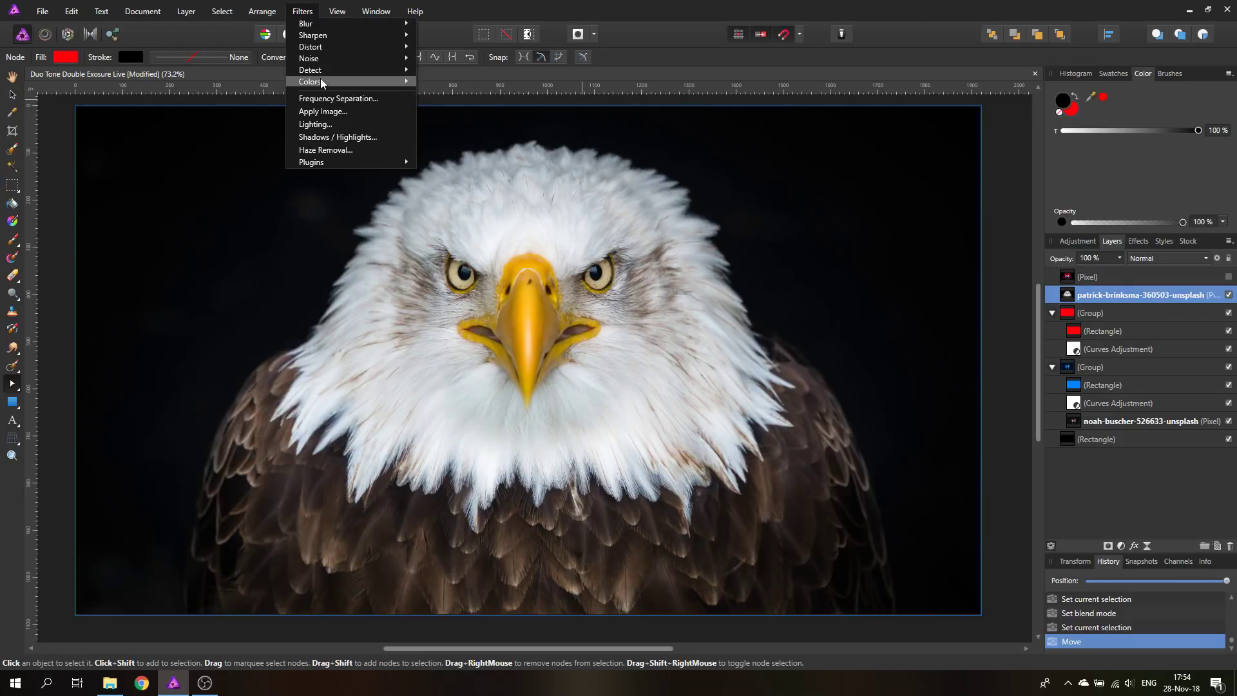
mouse_move(323, 83)
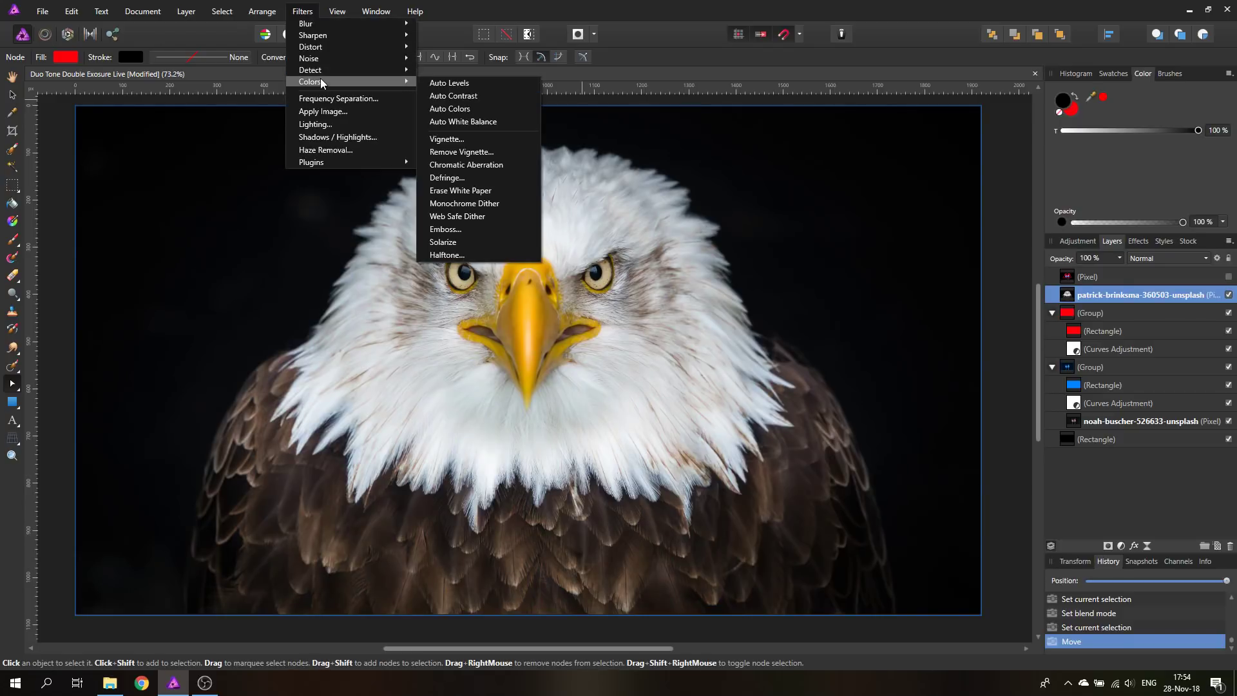
left_click(463, 243)
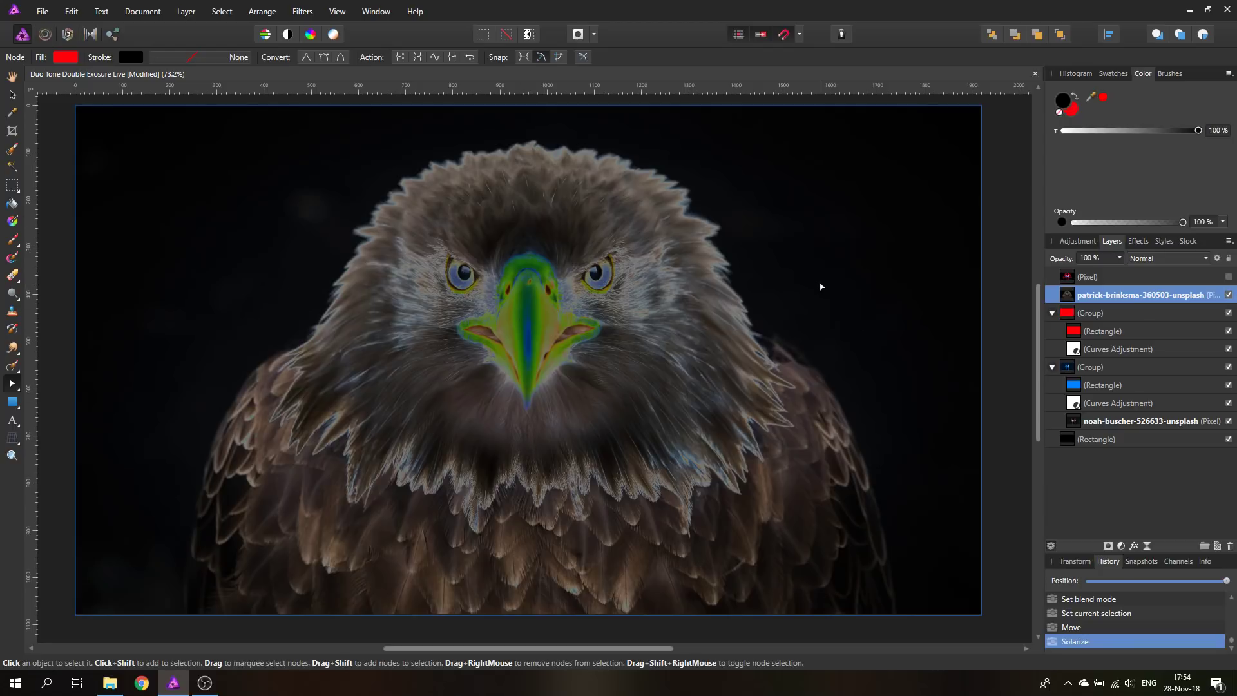
left_click_drag(1072, 295, 1072, 357)
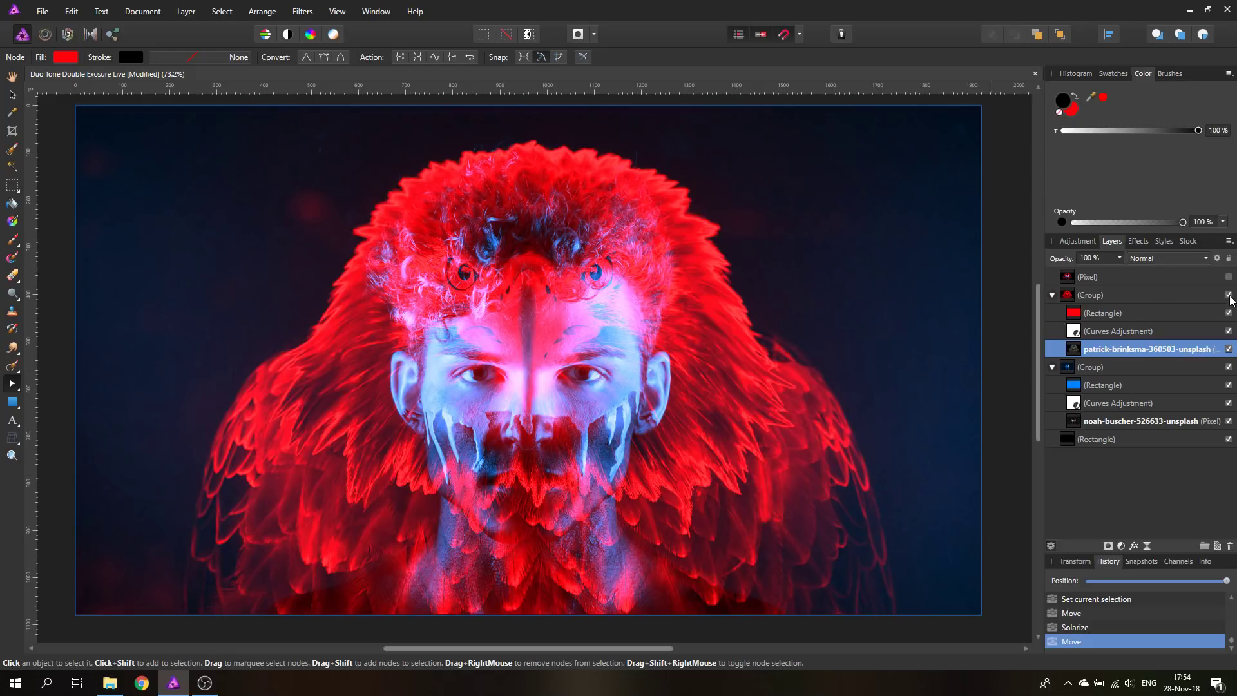
With the eagle group hidden, shift the portrait Curves black point about 15% inward and keep one extra point near the curve's centre.
left_click(1228, 295)
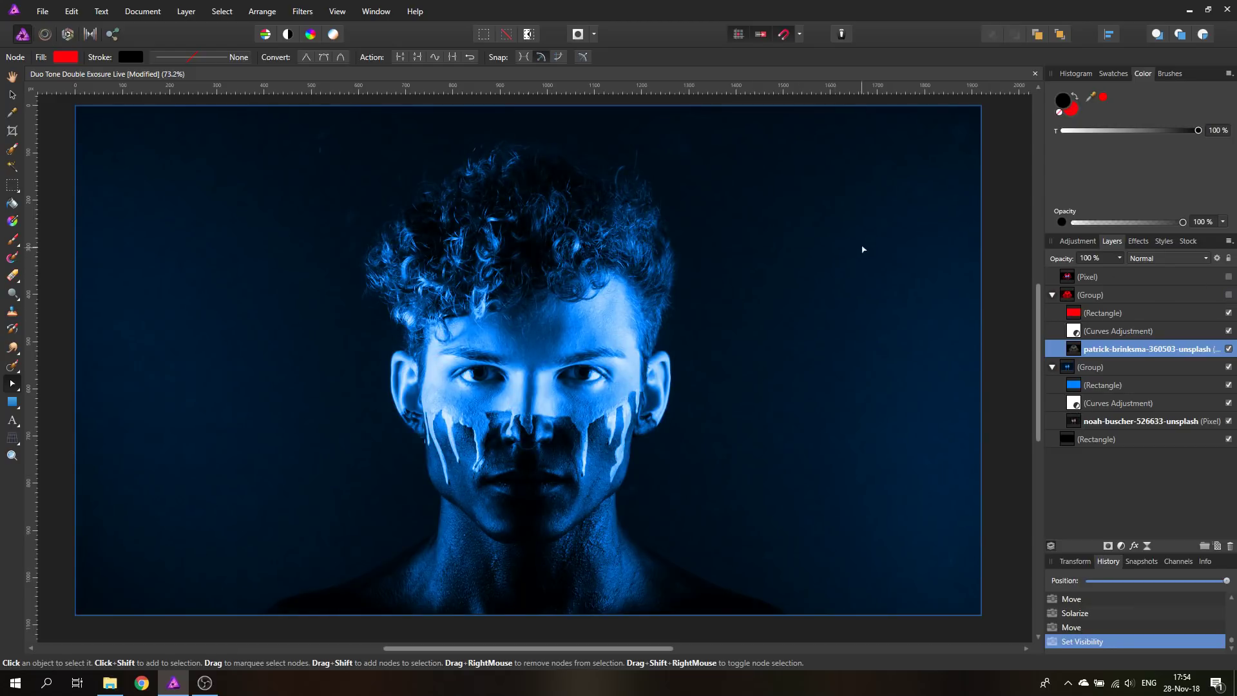
double_click(1073, 404)
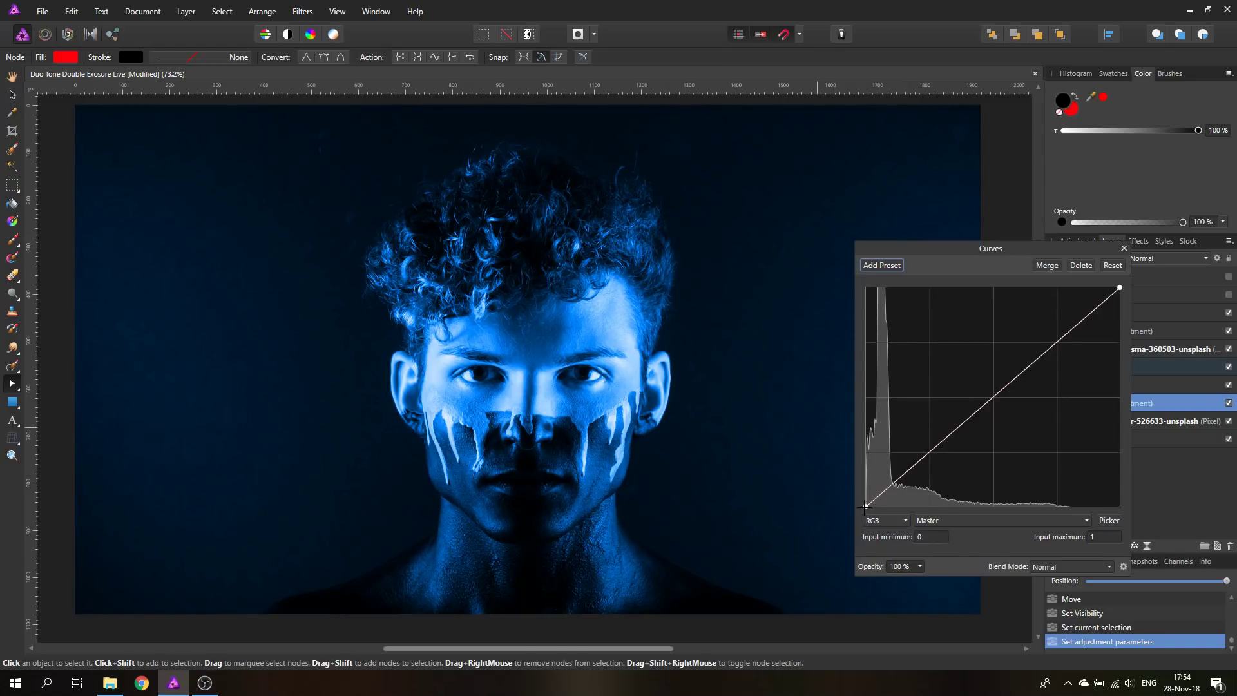
left_click_drag(865, 506, 902, 506)
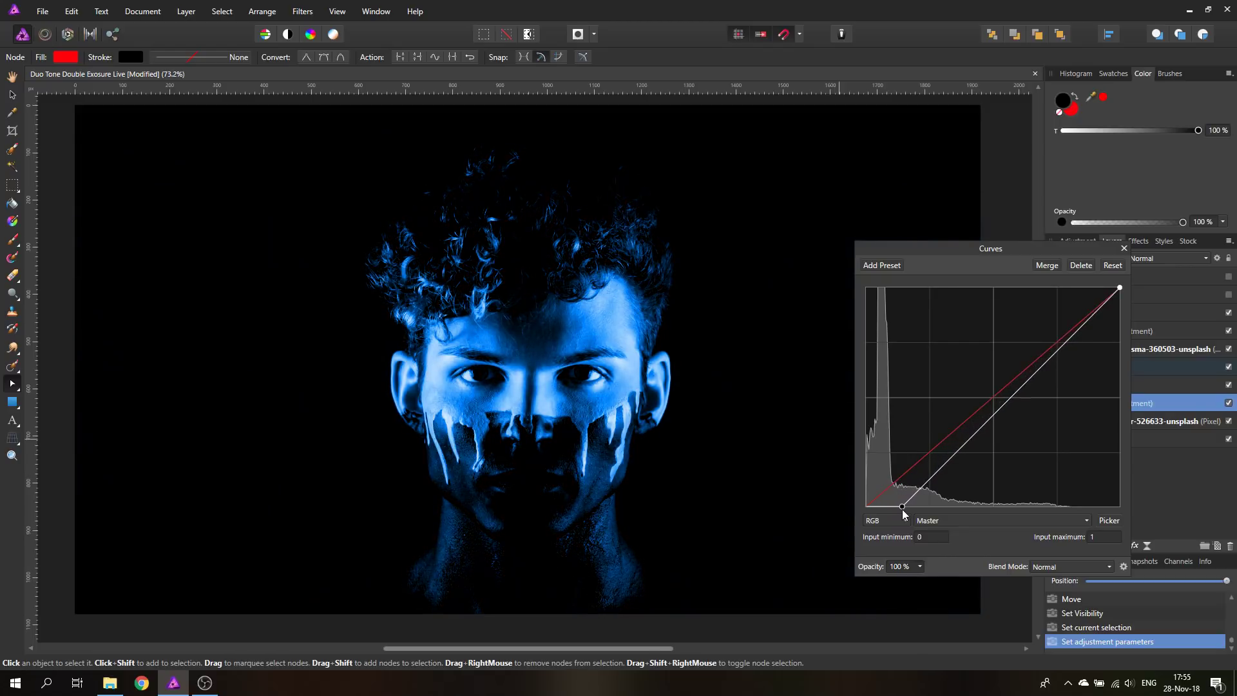
left_click_drag(992, 417, 950, 359)
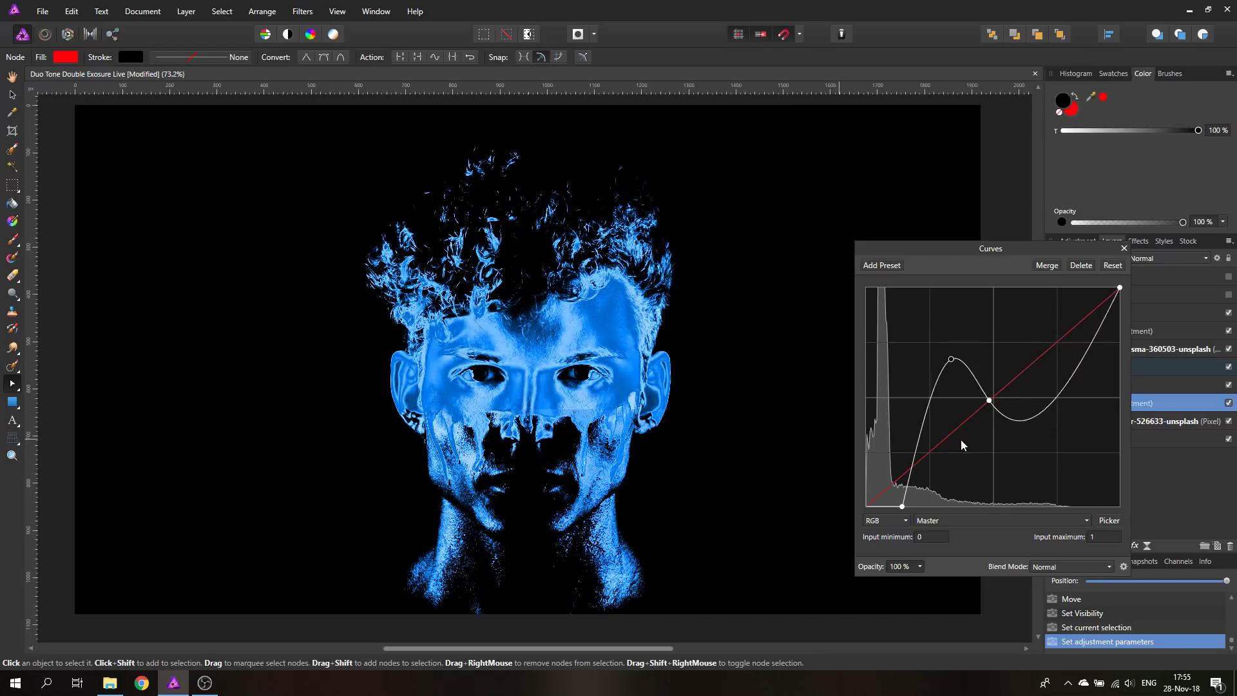
left_click_drag(962, 445, 946, 377)
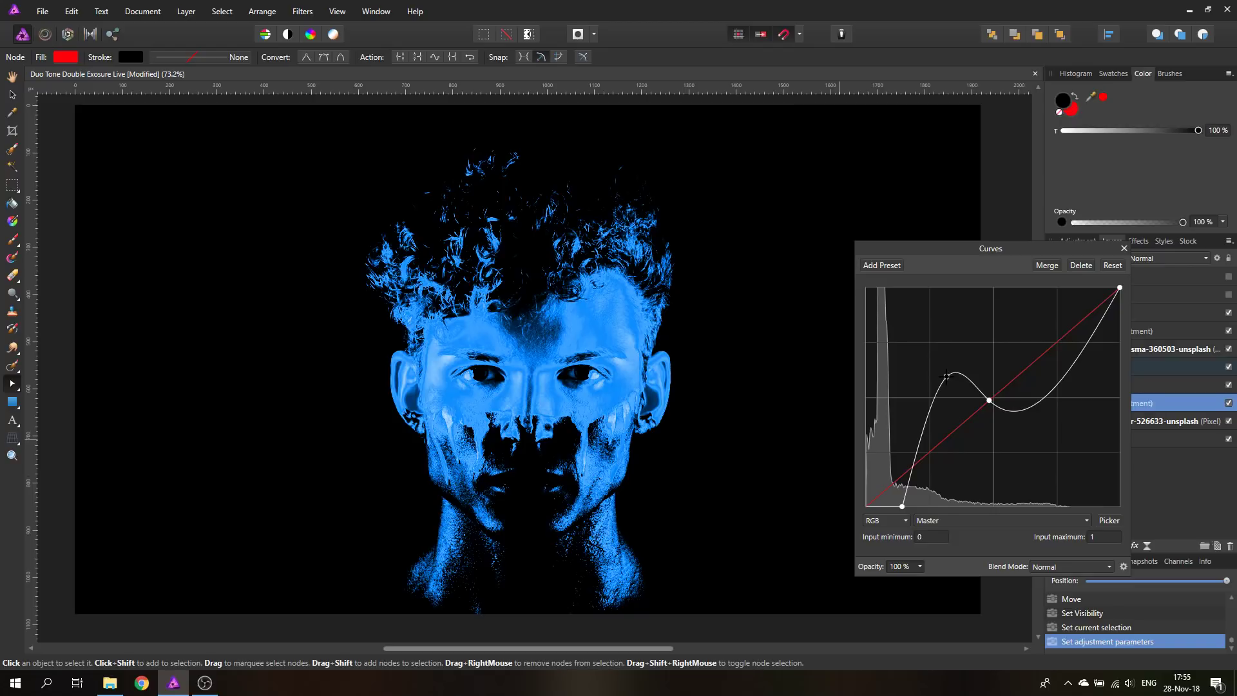
key("Delete")
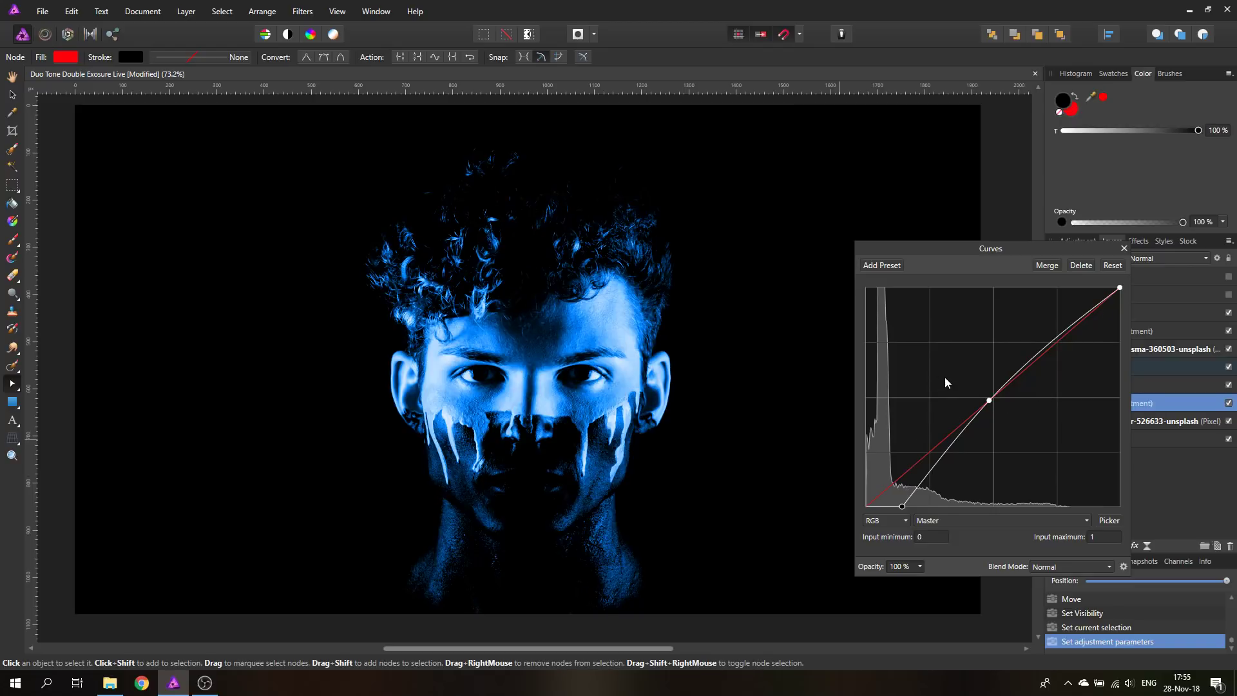
left_click(1124, 248)
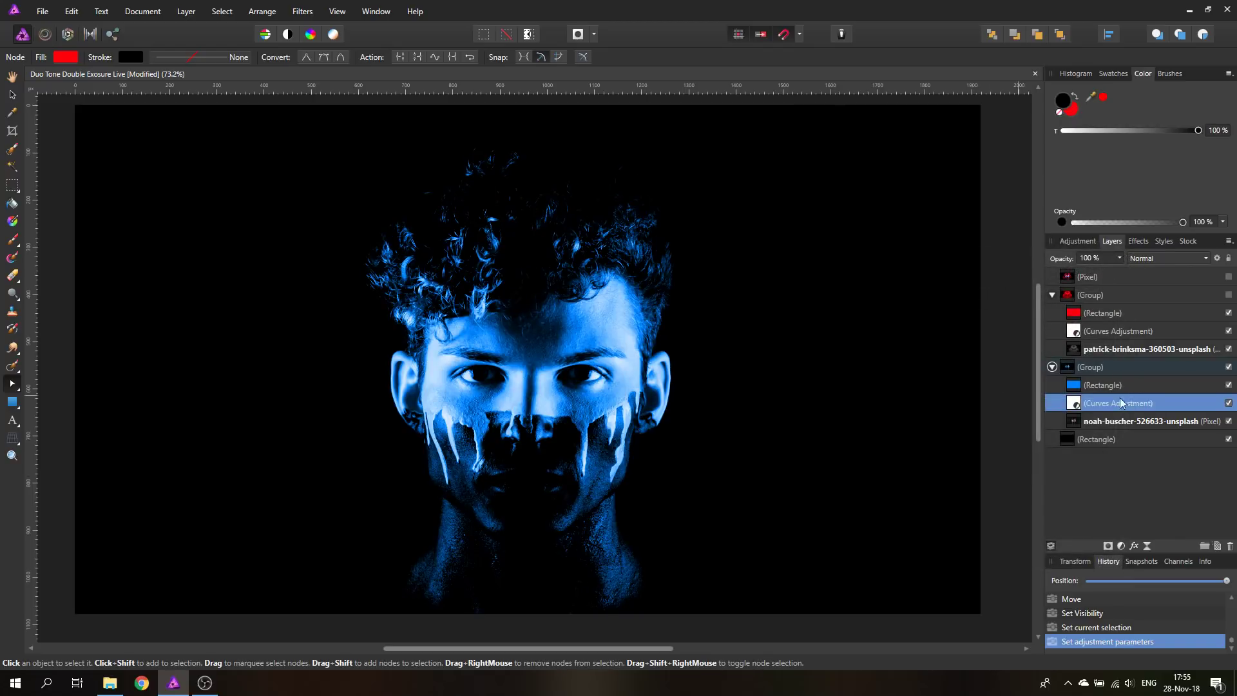
Show the eagle group and deepen its shadows by shifting its Curves black point about 15% inward along the baseline.
left_click(1229, 295)
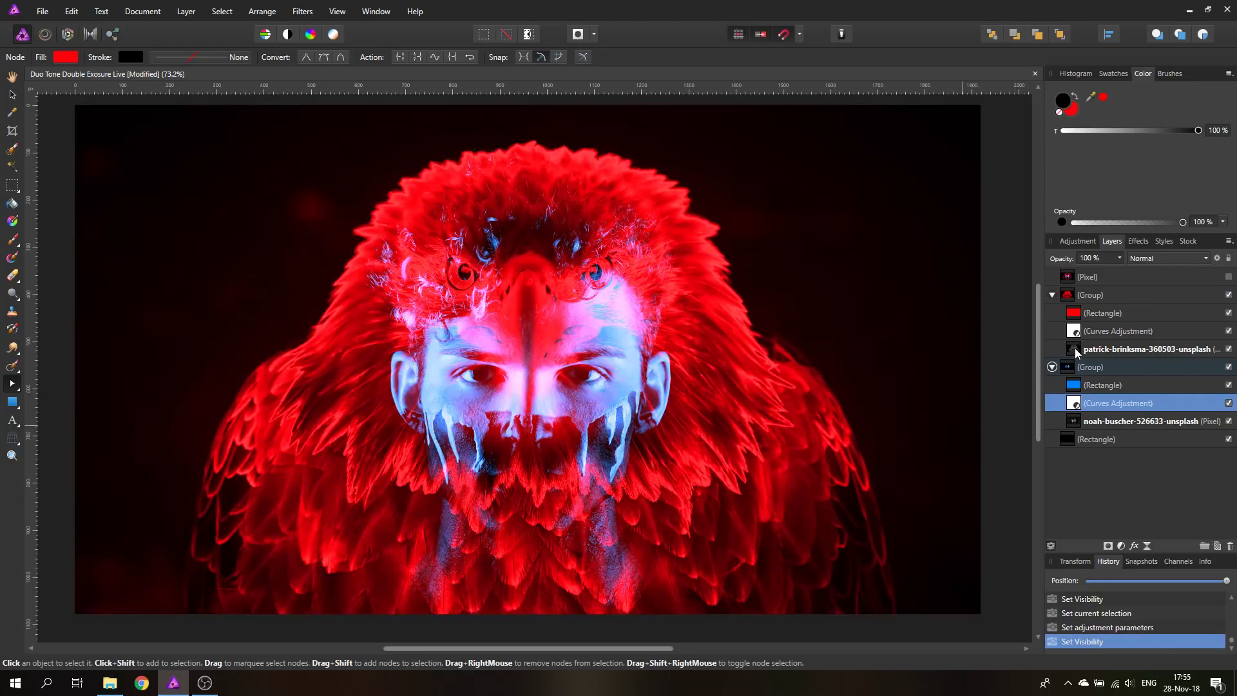
double_click(1073, 332)
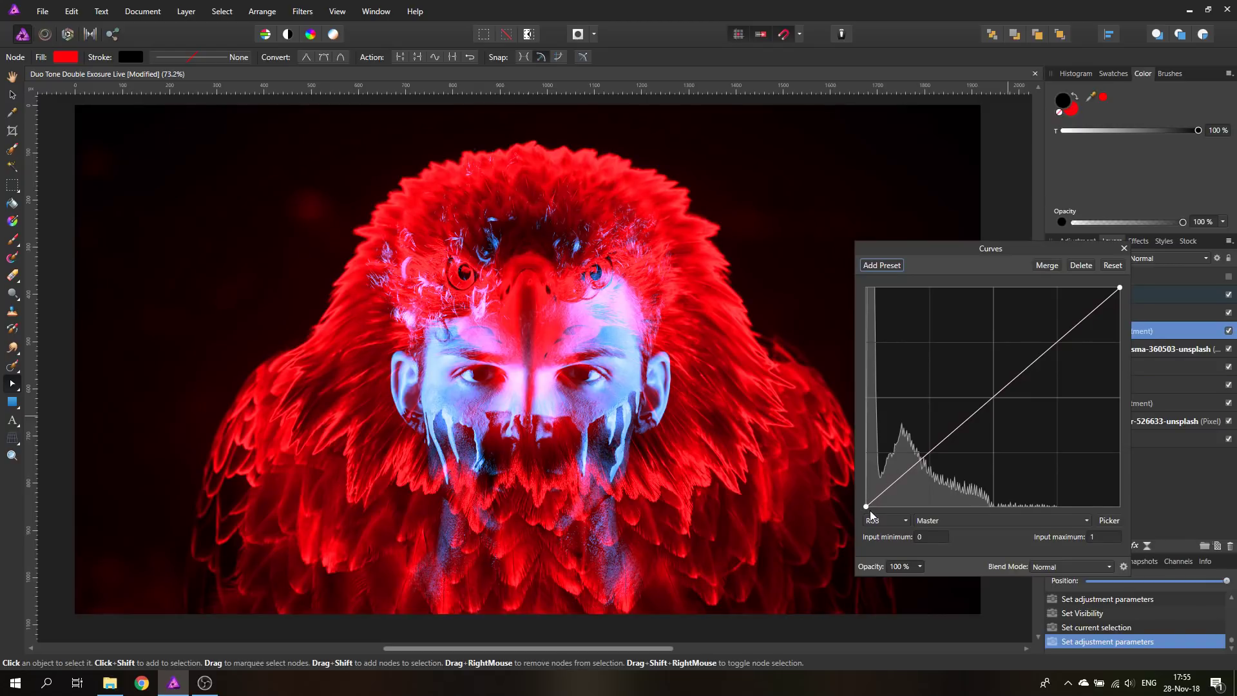
left_click_drag(867, 506, 905, 509)
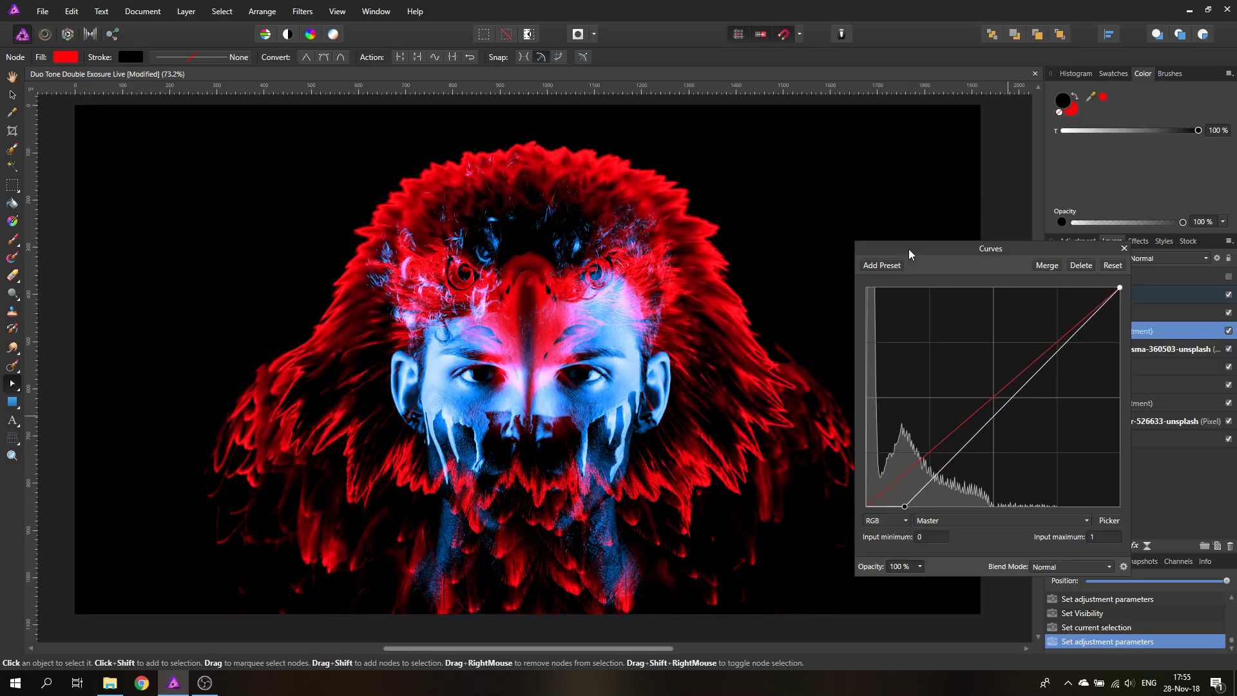
left_click_drag(907, 250, 868, 233)
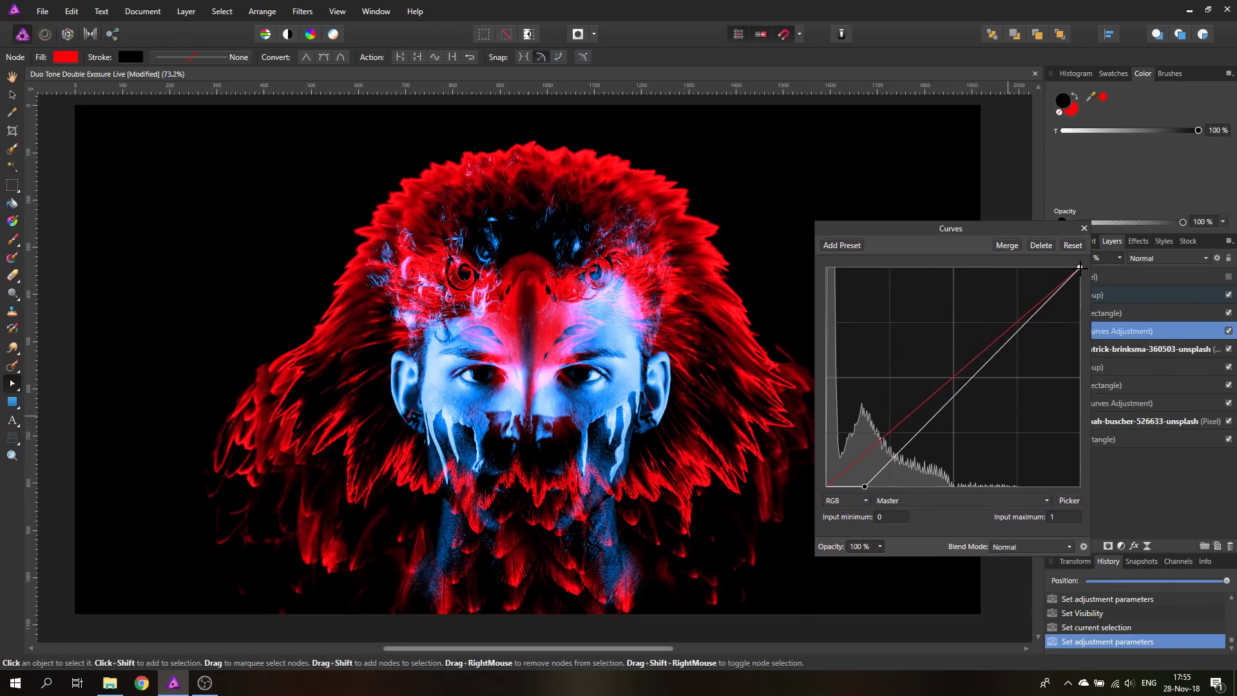
Shape the eagle Curves into a low arch by dropping the white point to zero, adding a baseline point, and raising a midtone point.
left_click_drag(1079, 266, 1100, 538)
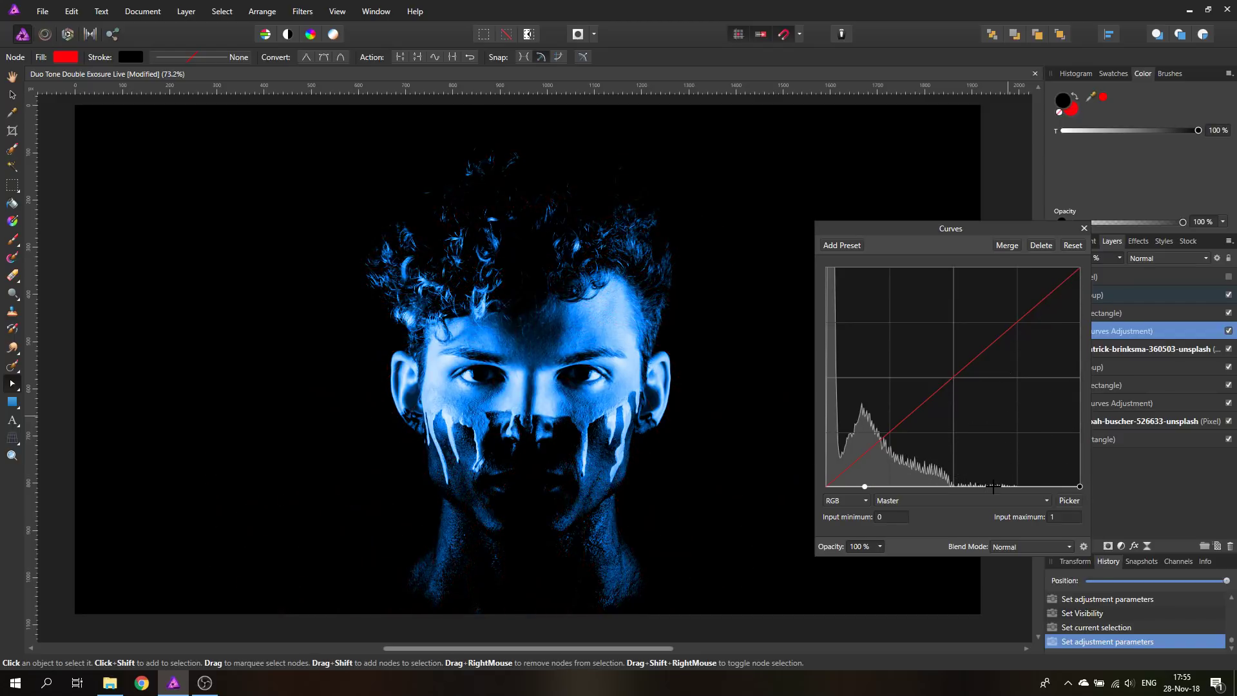
left_click(995, 486)
left_click_drag(928, 485, 934, 422)
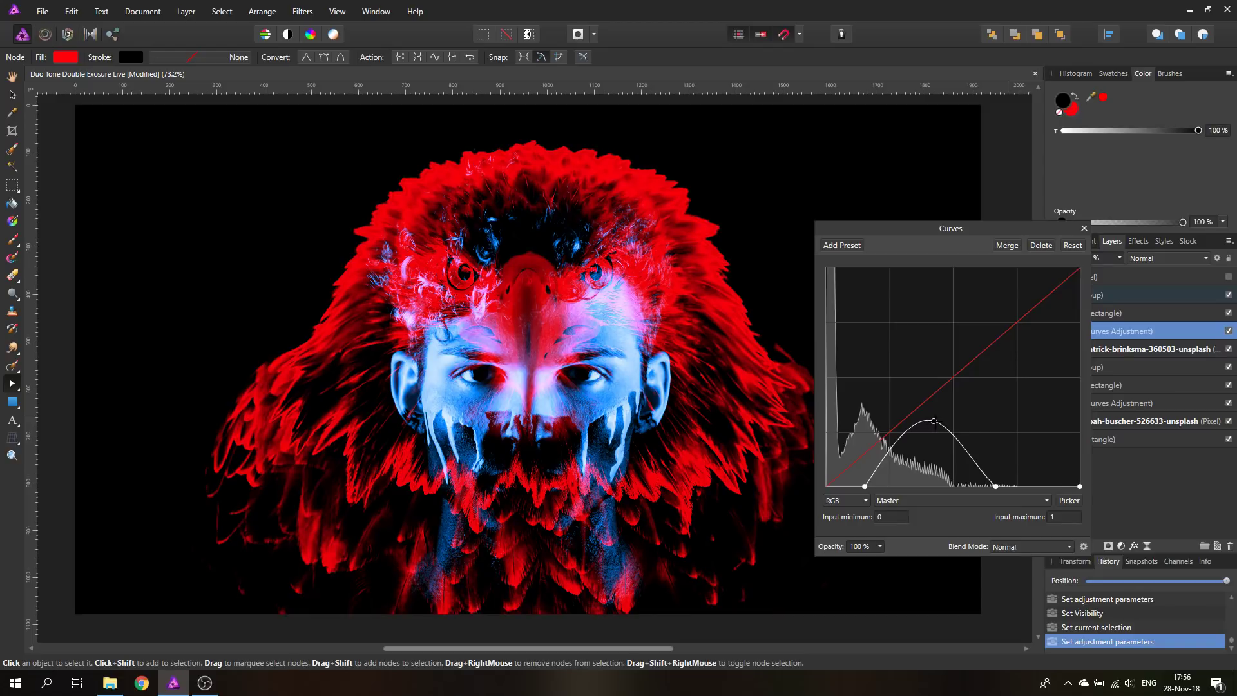
left_click_drag(898, 229, 821, 218)
left_click(1007, 218)
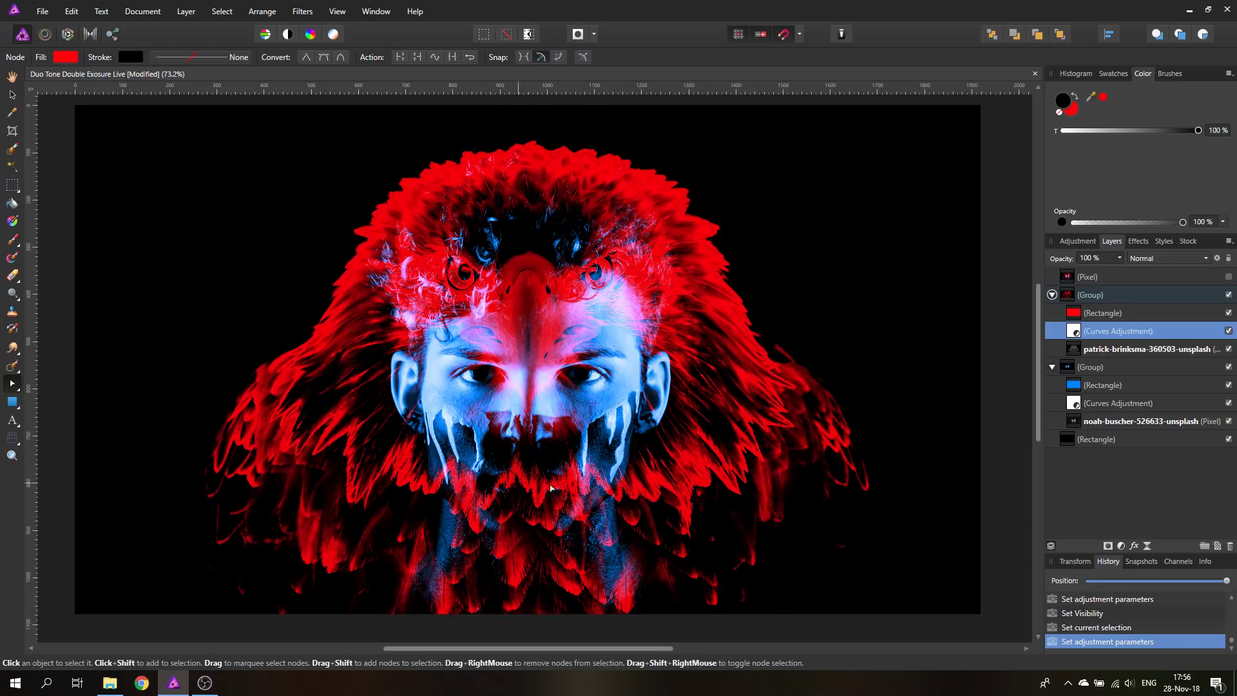
Add a mask above the red rectangle in the eagle group and set the Paint Brush opacity to 25%.
left_click(1079, 314)
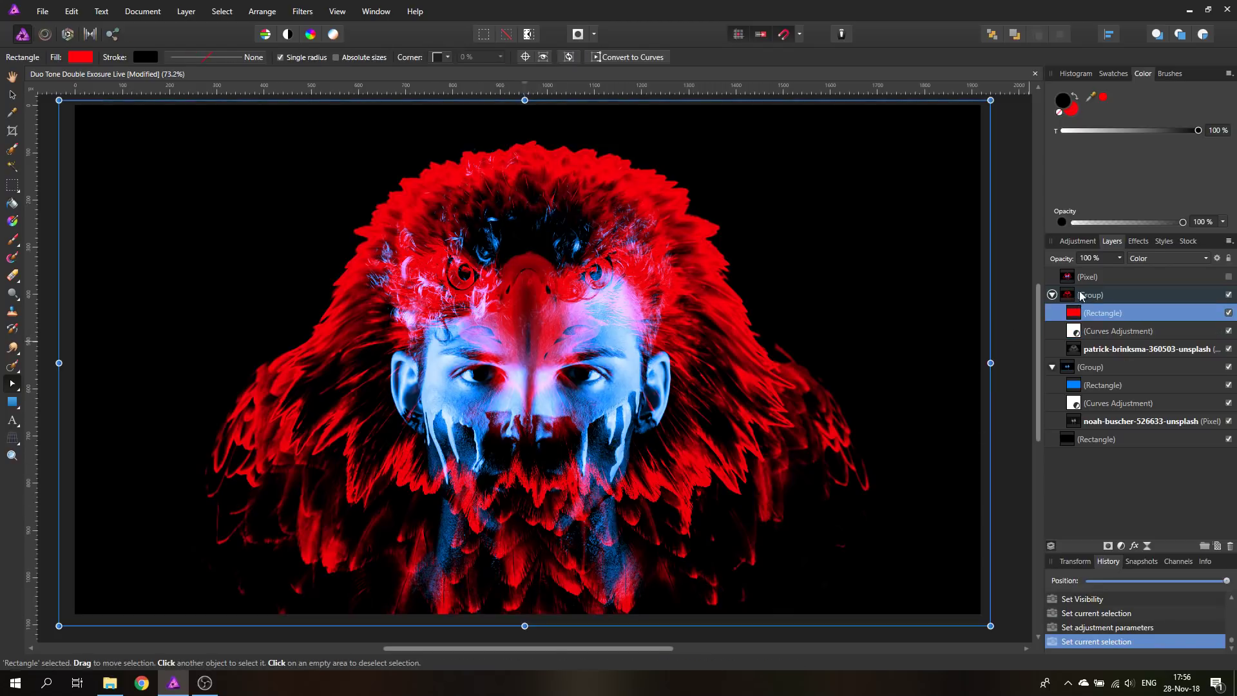
left_click(1108, 546)
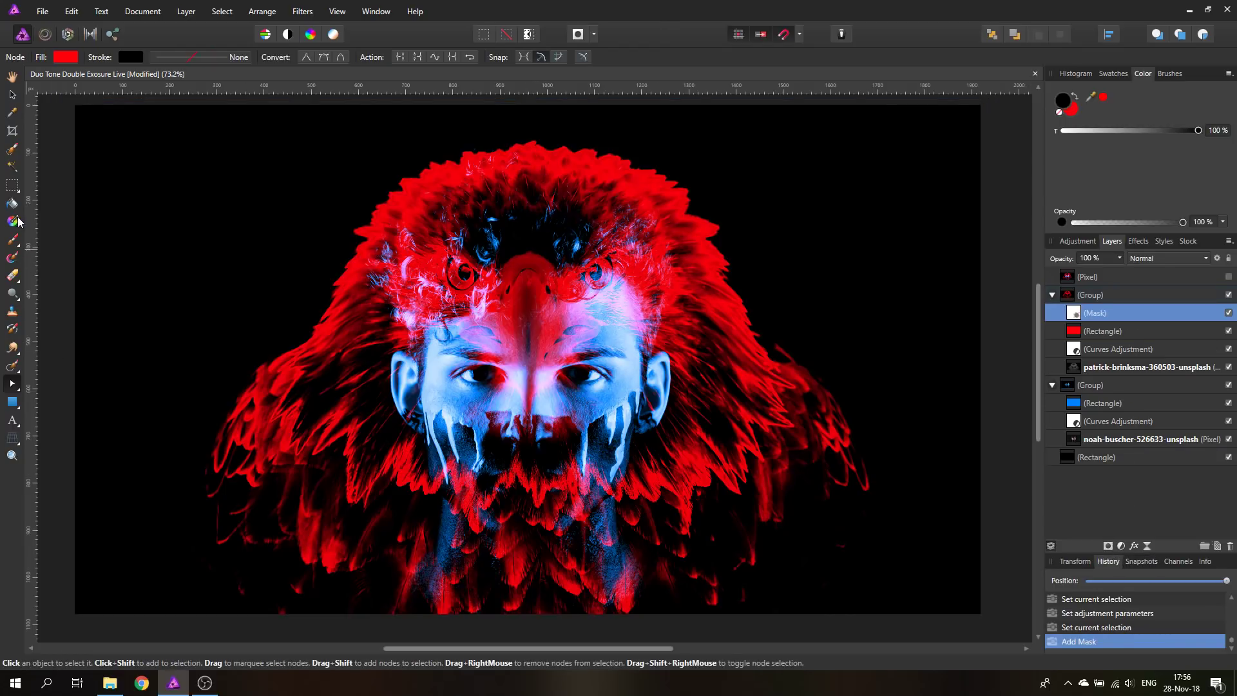
left_click(13, 240)
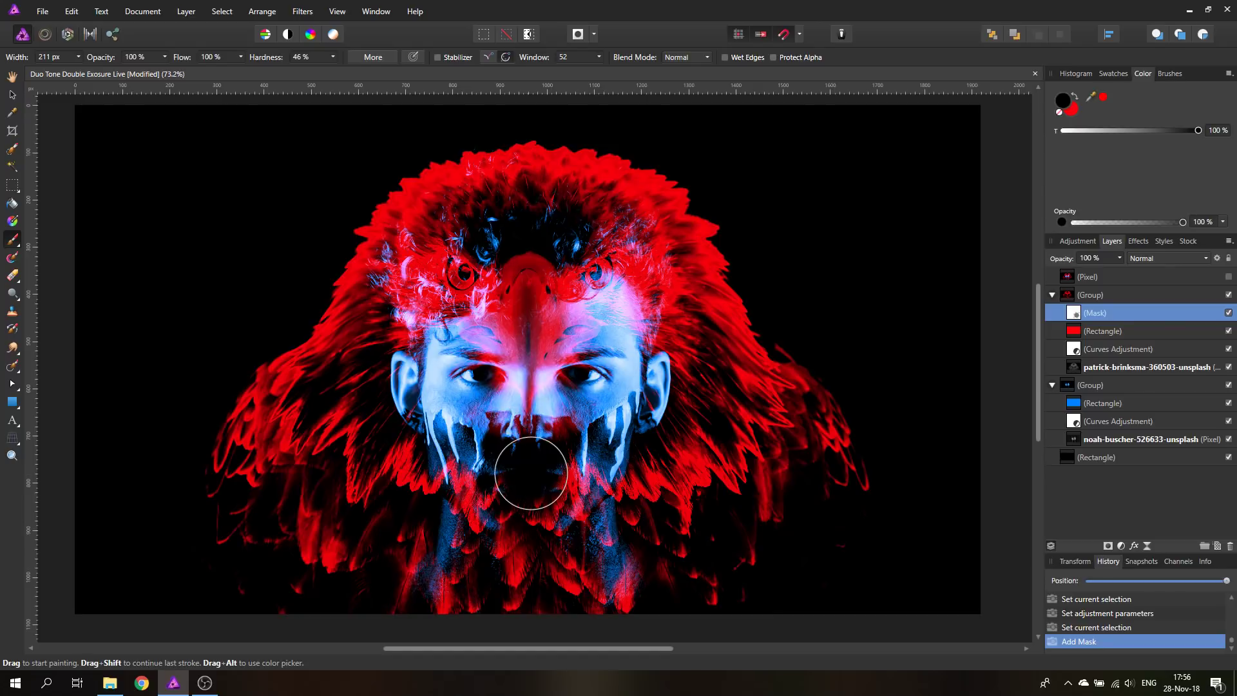
left_click(165, 57)
left_click_drag(168, 71, 102, 70)
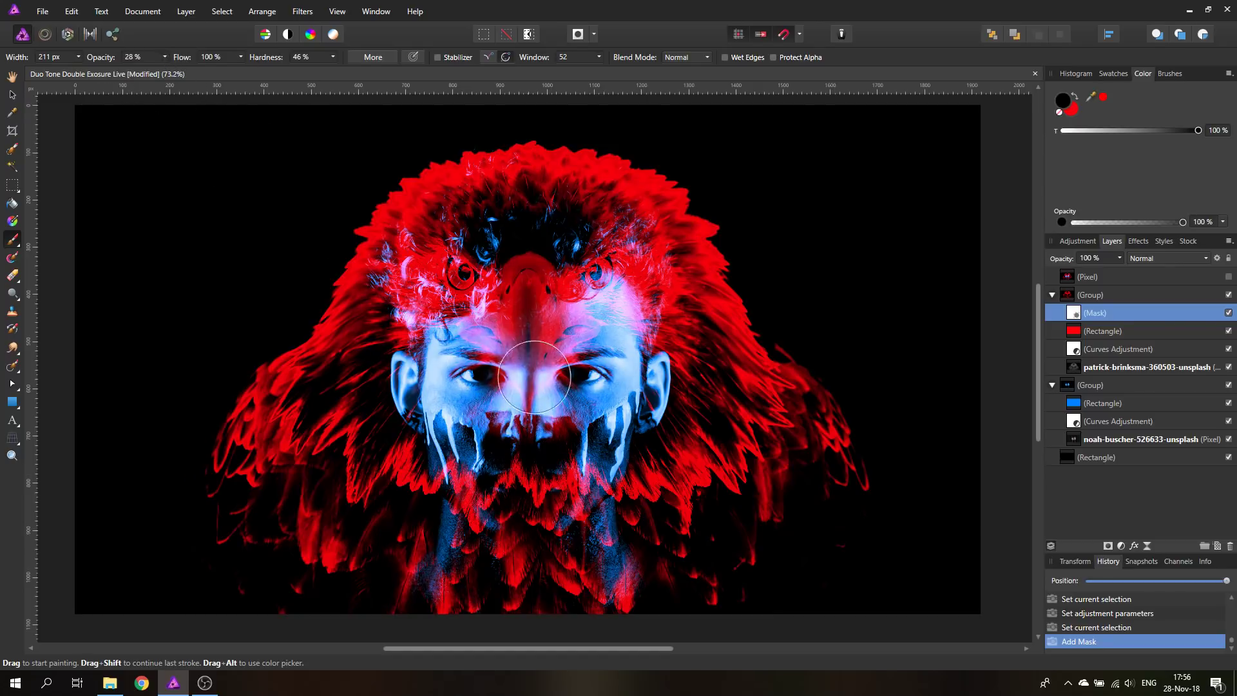
left_click(165, 57)
left_click_drag(167, 70, 164, 71)
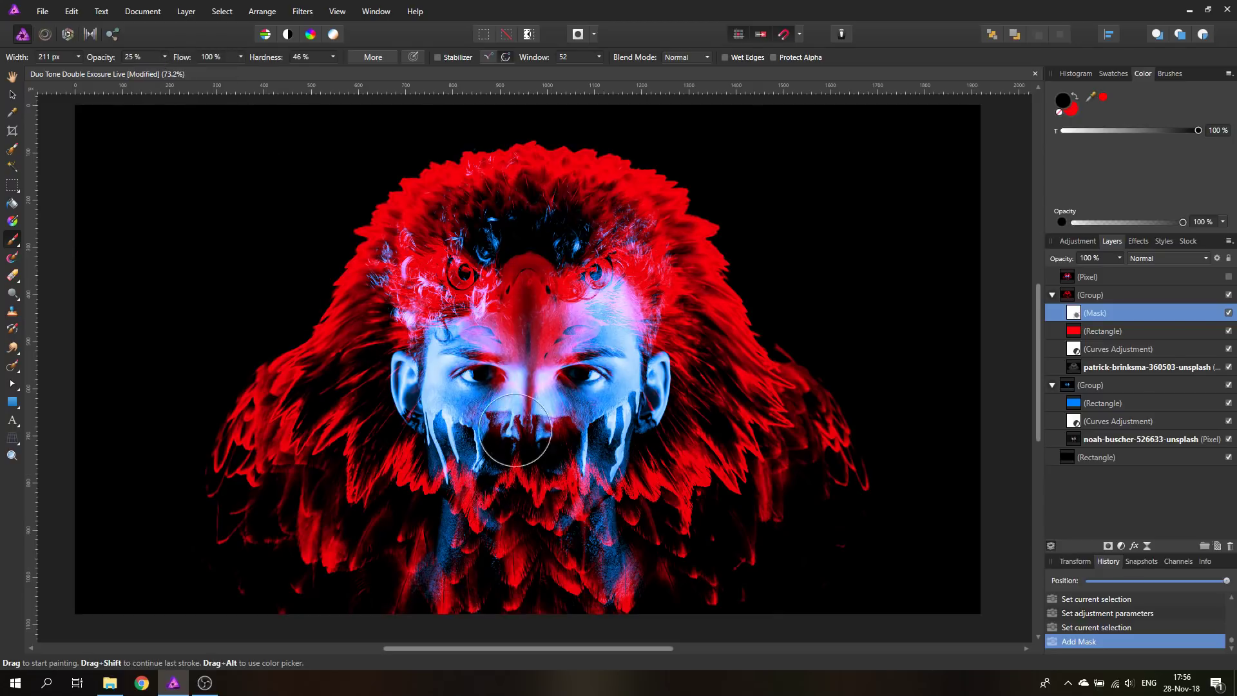
Paint black on the mask over the portrait's nose, mouth and chin to reduce the red feathers, and clear the selection.
left_click_drag(507, 407, 501, 425)
mouse_move(510, 417)
left_mouse_down()
mouse_move(497, 422)
mouse_move(535, 419)
left_mouse_up()
left_click_drag(540, 419, 571, 405)
mouse_move(531, 458)
left_mouse_down()
mouse_move(499, 451)
mouse_move(547, 492)
mouse_move(475, 469)
mouse_move(561, 475)
mouse_move(492, 455)
left_mouse_up()
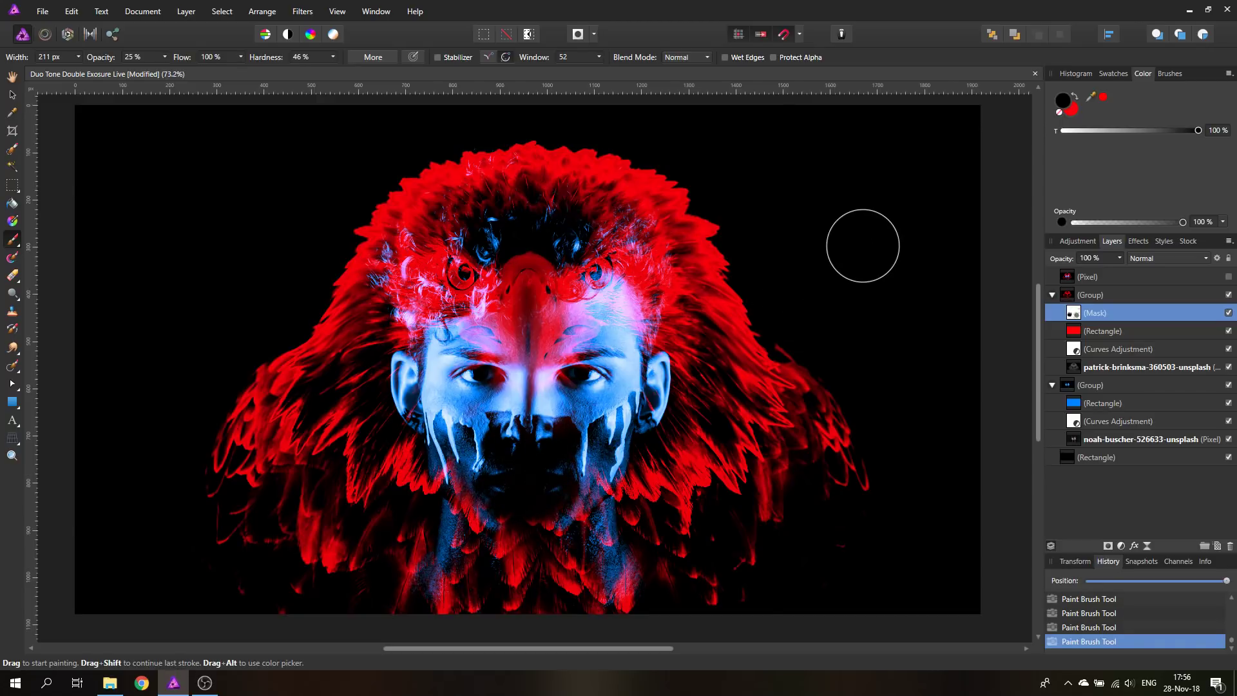
left_click(13, 95)
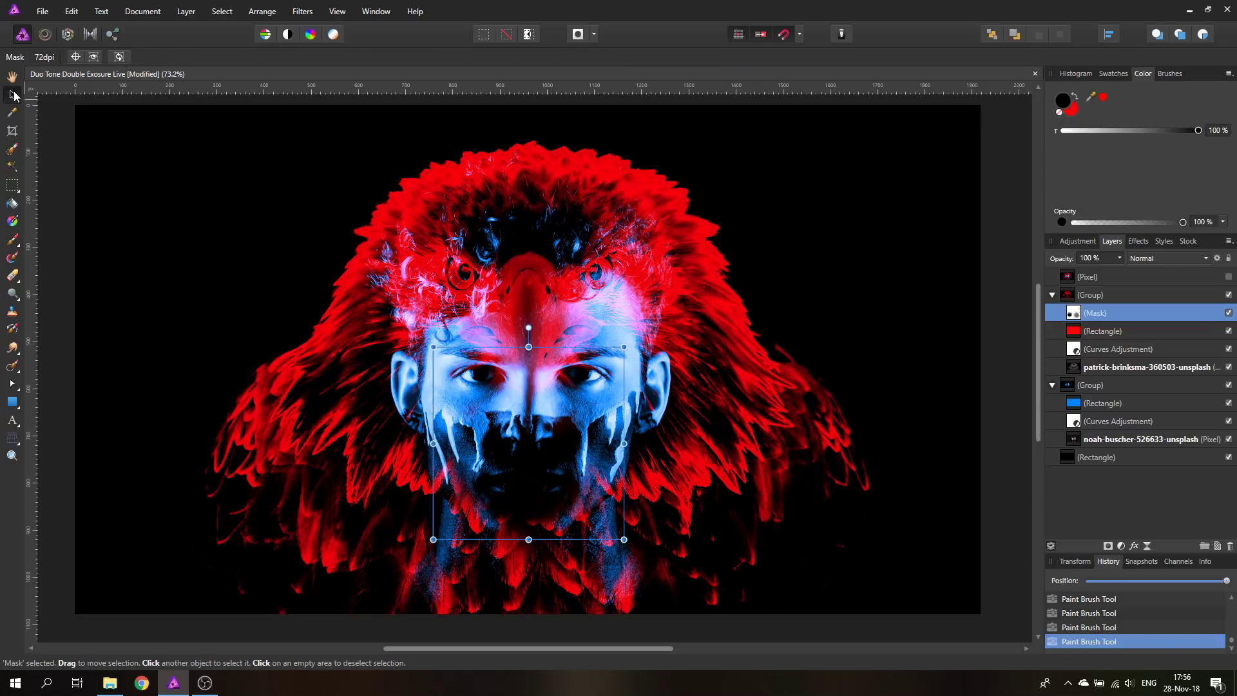
left_click(53, 196)
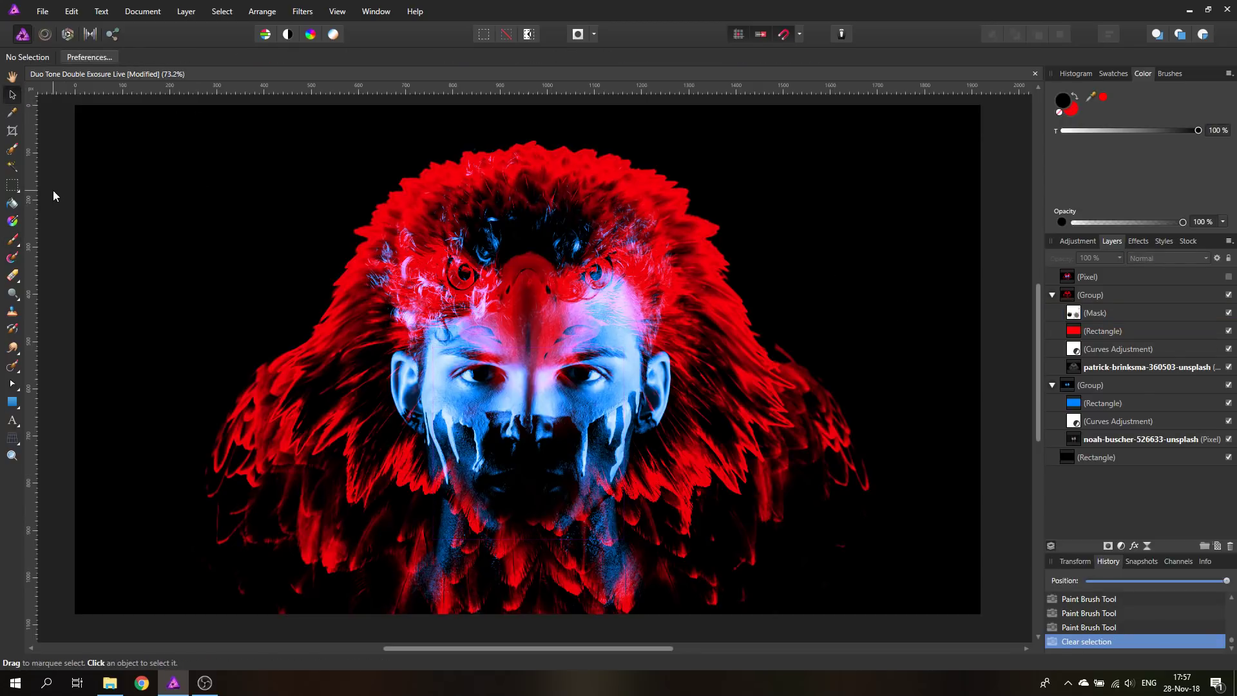